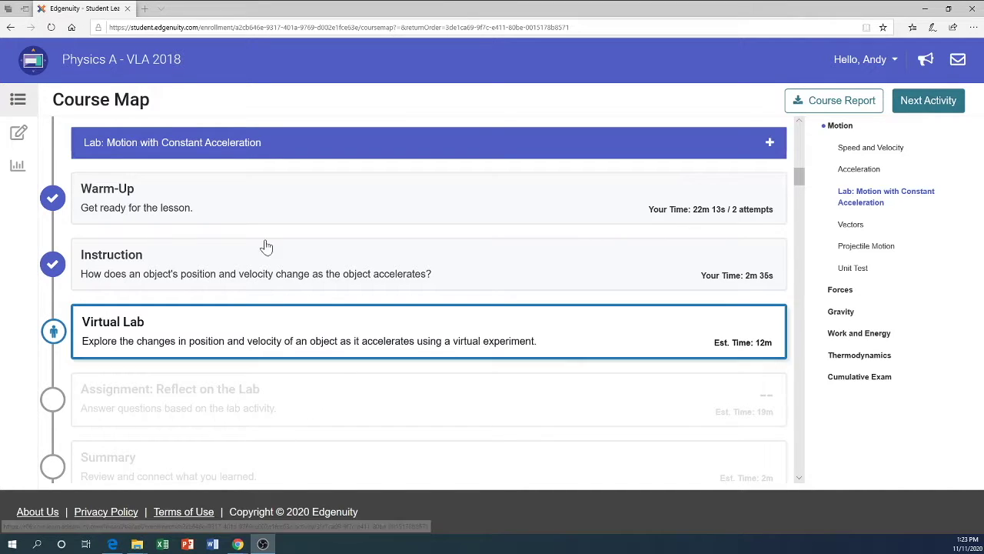
Step: Open the Virtual Lab activity of the Motion with Constant Acceleration lesson
click(130, 321)
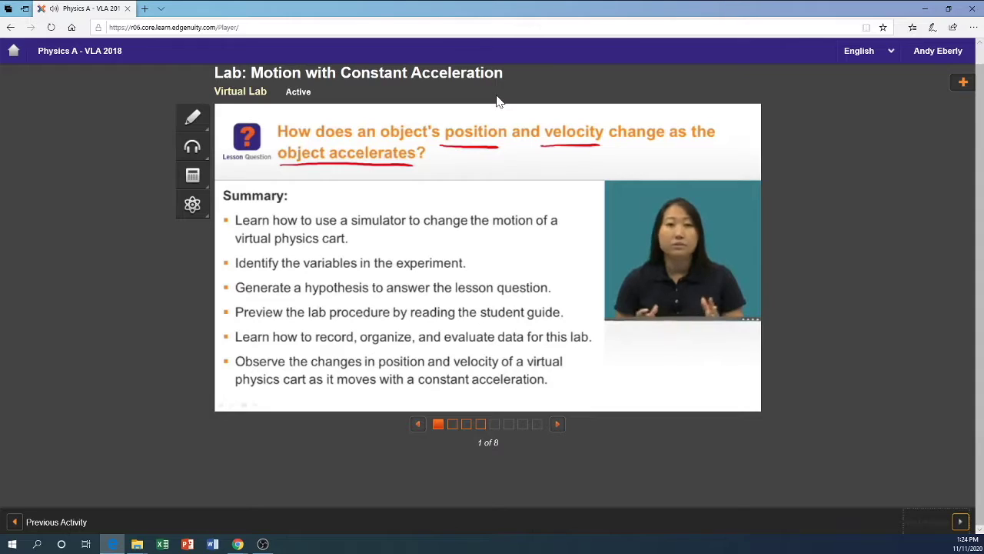
mouse_move(386, 263)
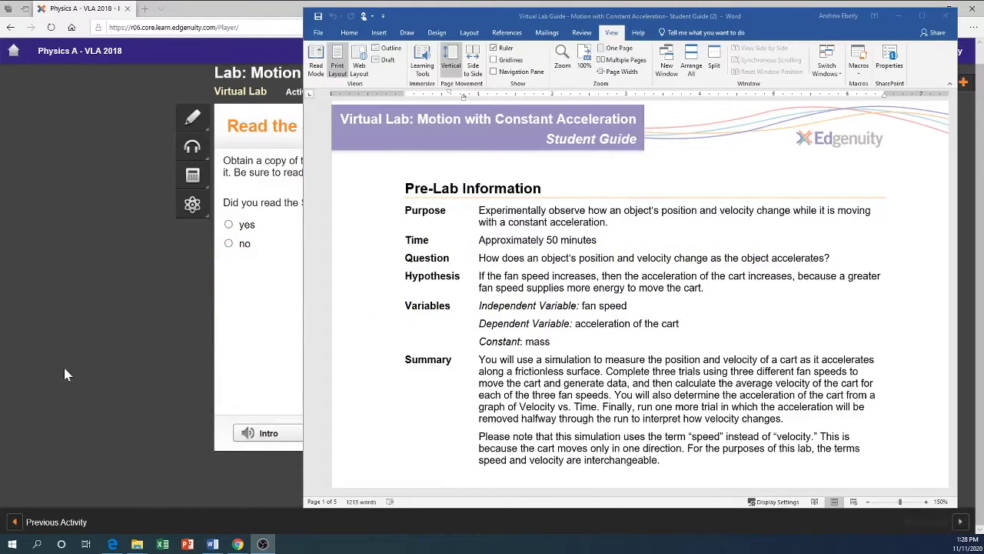
Step: Review the student guide's pre-lab information and Step 1 in Word, and answer yes to having read it carefully
drag(410, 16, 407, 19)
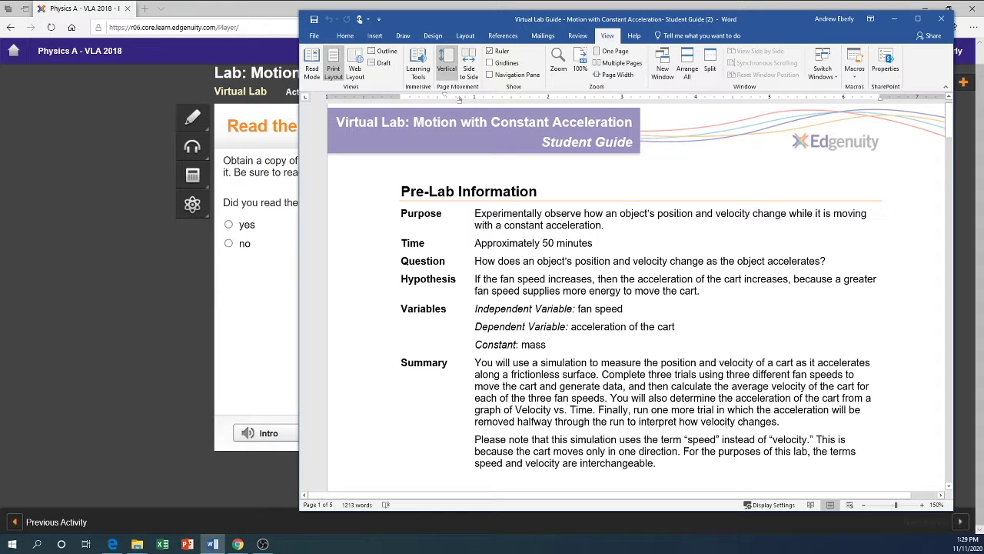
scroll(459, 100, down, 3)
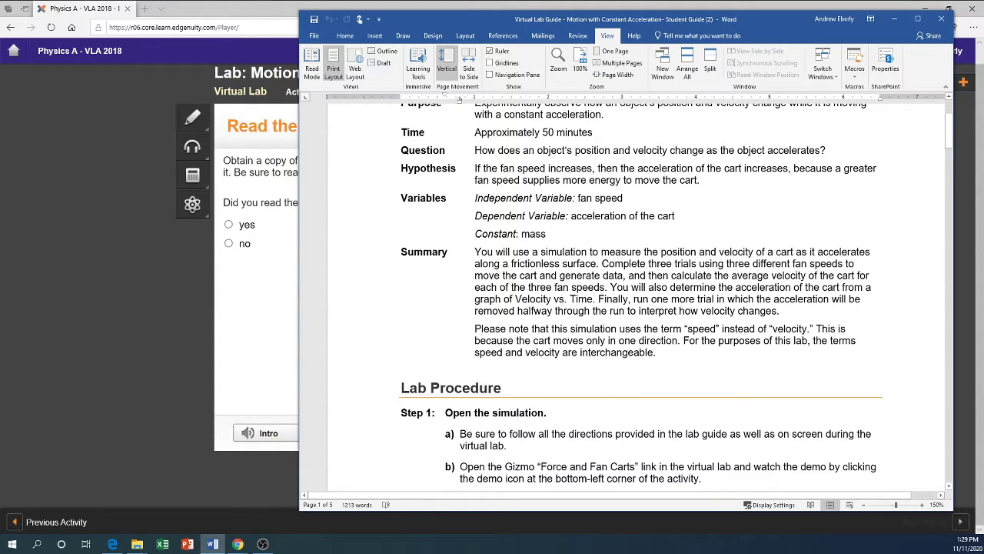
scroll(531, 195, down, 5)
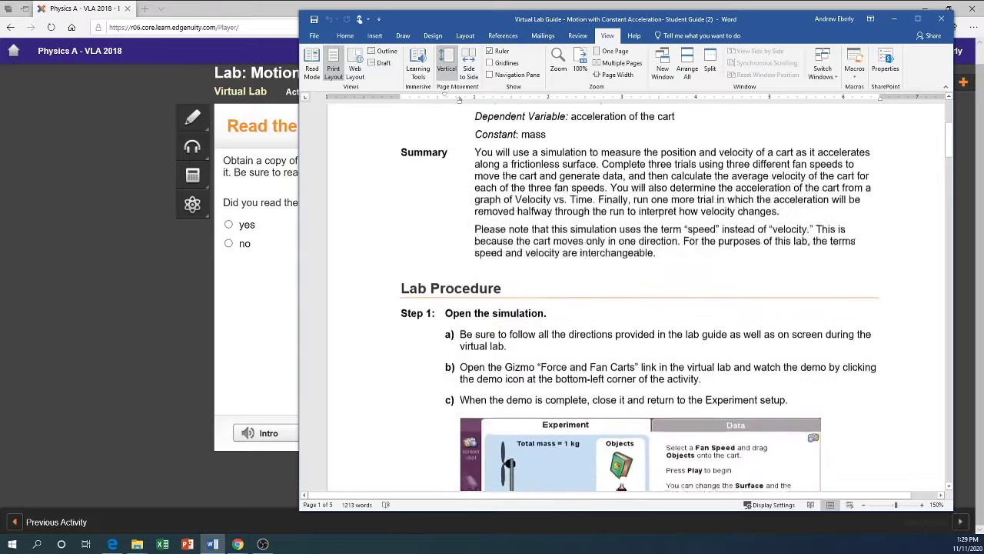
scroll(638, 300, down, 2)
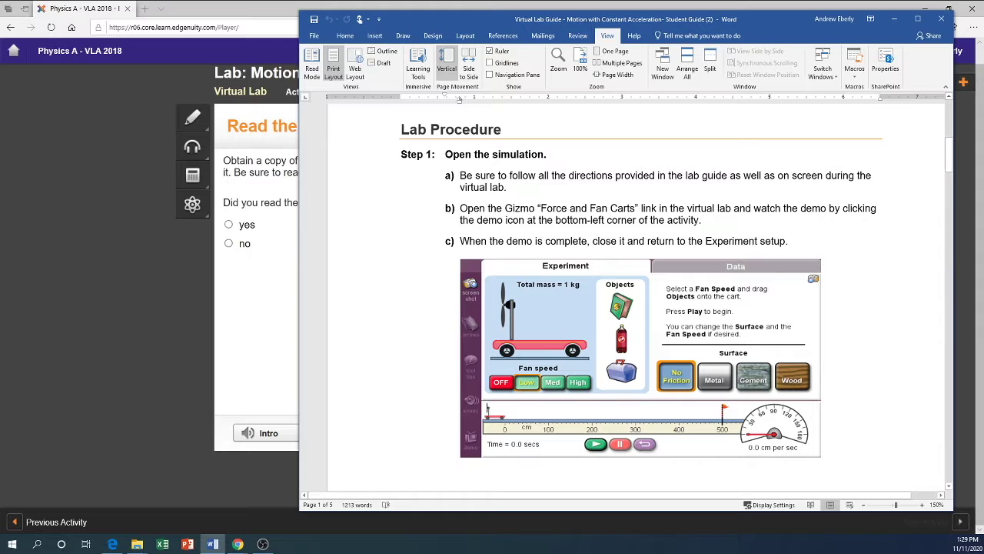
scroll(538, 231, down, 2)
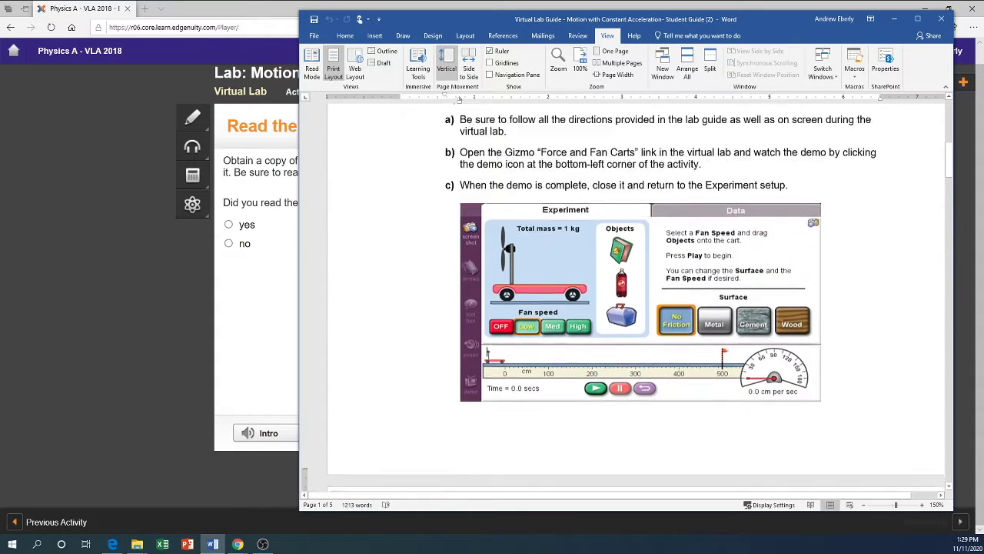
click(256, 230)
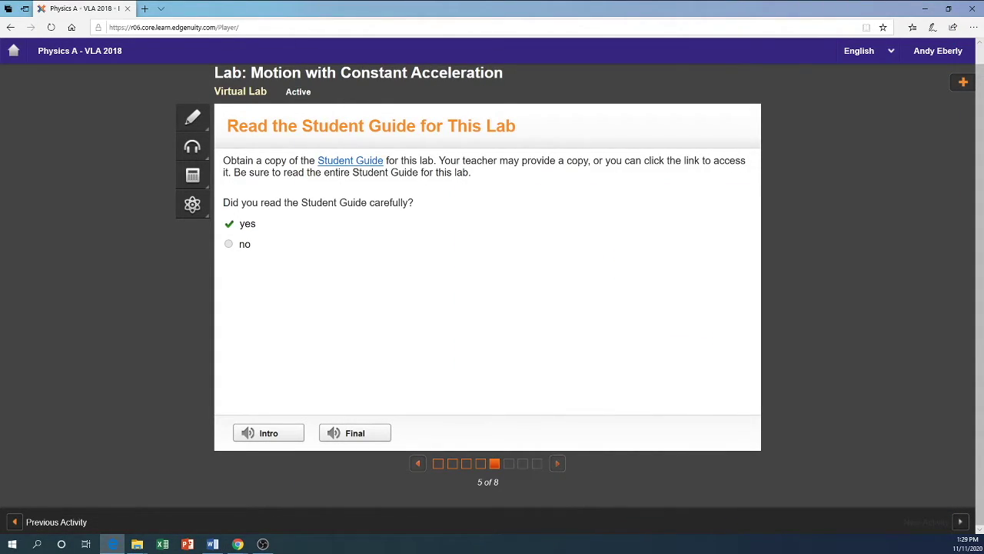
Step: Advance the virtual lab to page 6 and play the video about the data tables
click(507, 464)
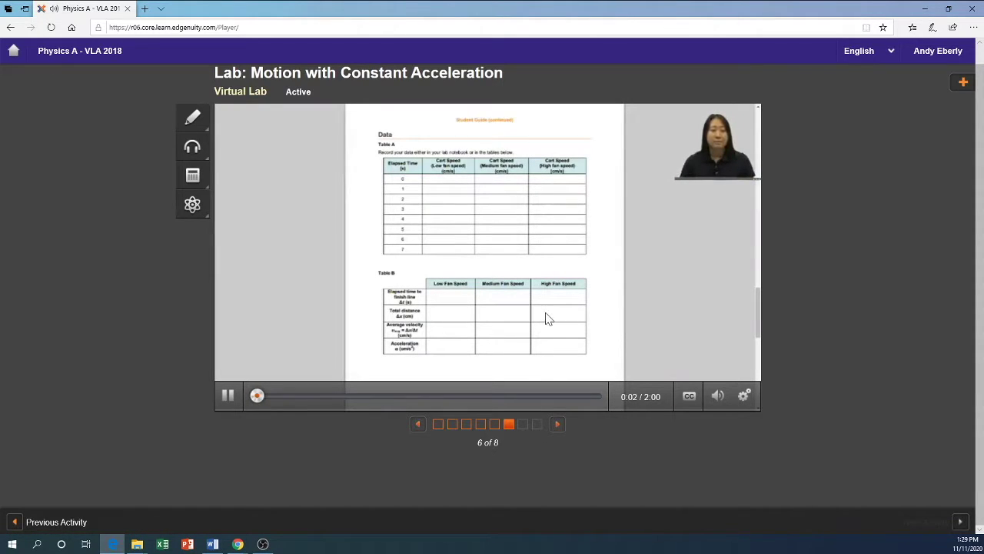
click(228, 397)
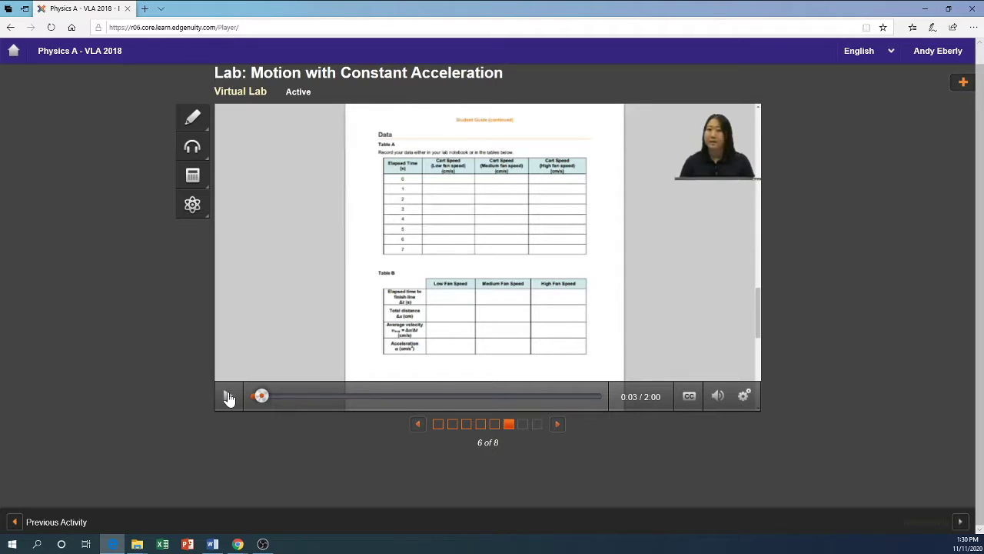
click(228, 397)
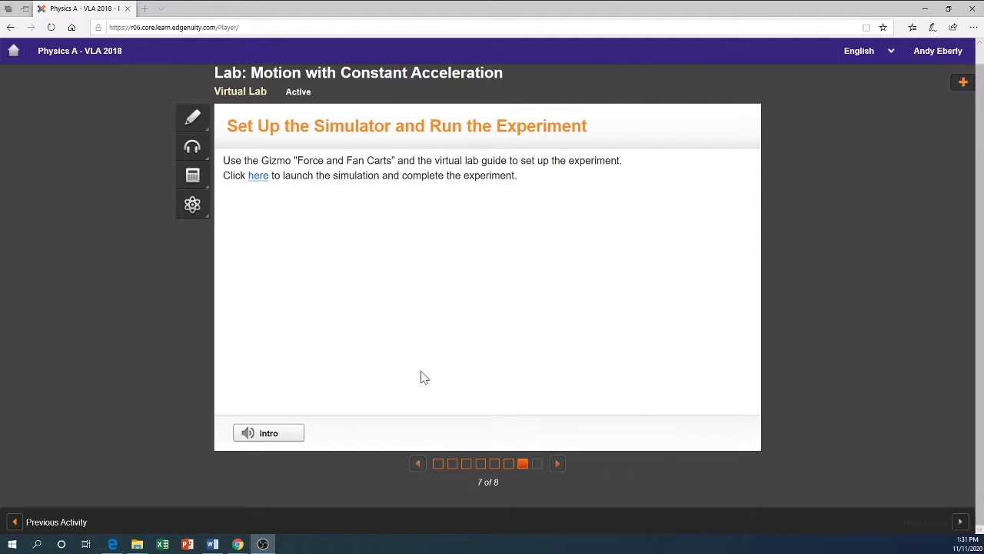
Step: Launch the Force and Fan Carts simulation from the experiment setup page
click(259, 183)
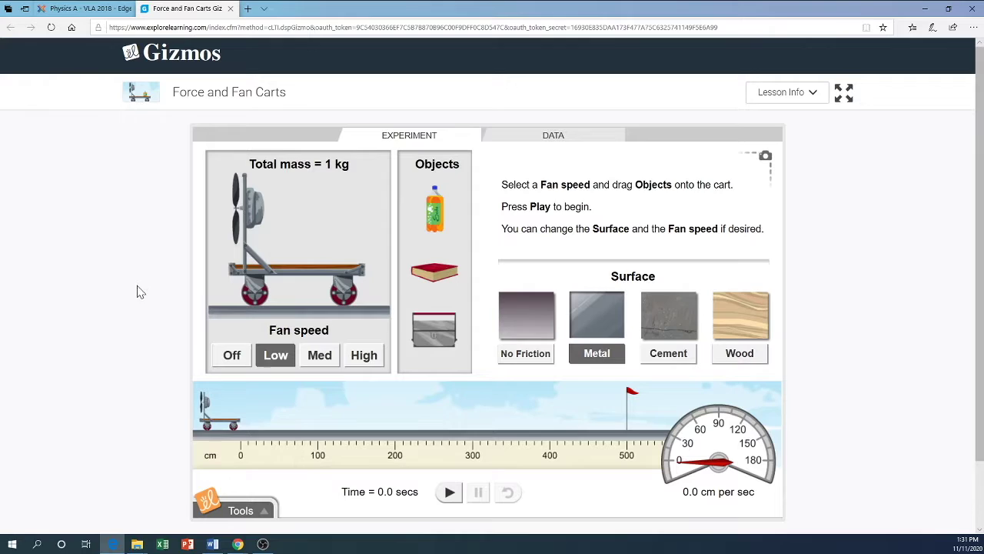
scroll(152, 298, down, 2)
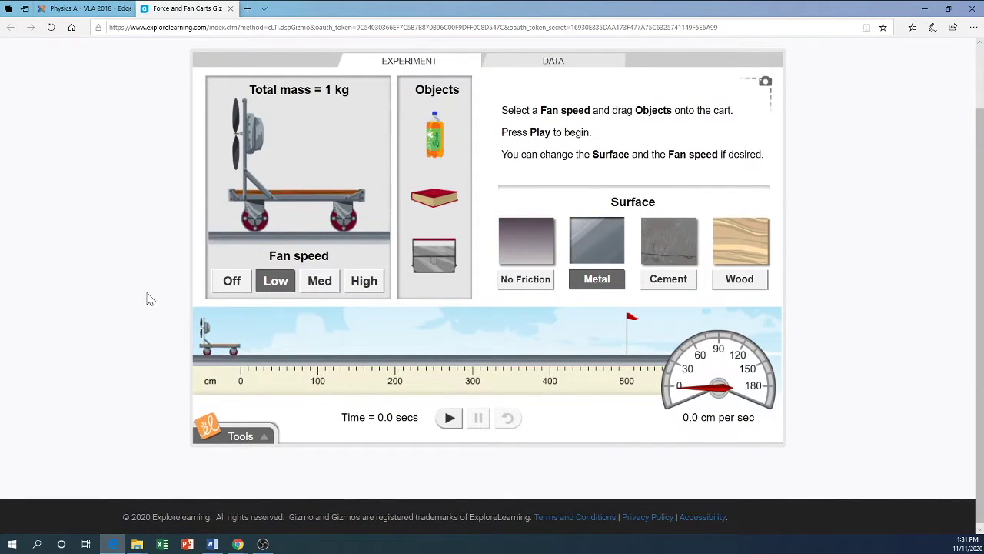
Step: Following Step 2 of the student guide, set the simulation's fan speed to Low and the surface to No Friction
click(213, 544)
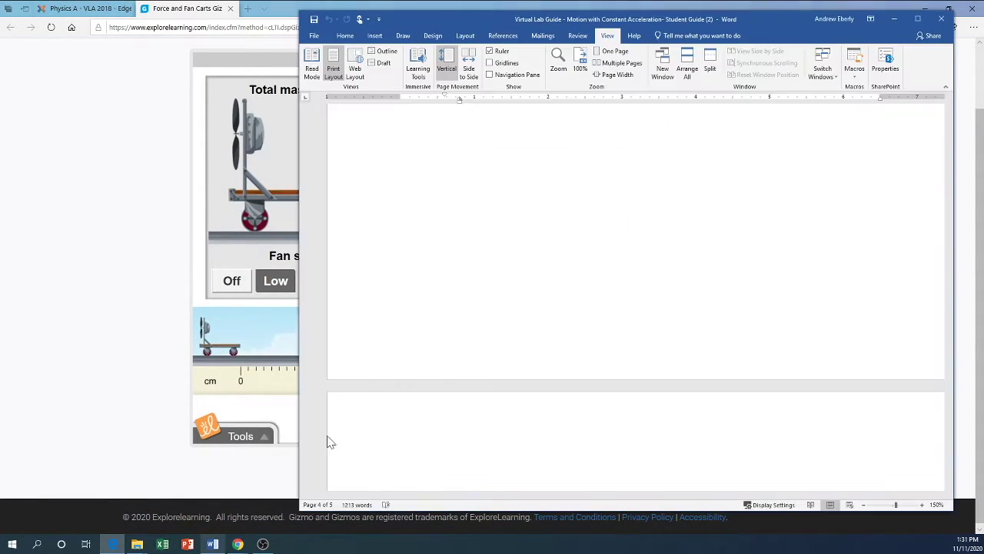
drag(949, 397, 949, 146)
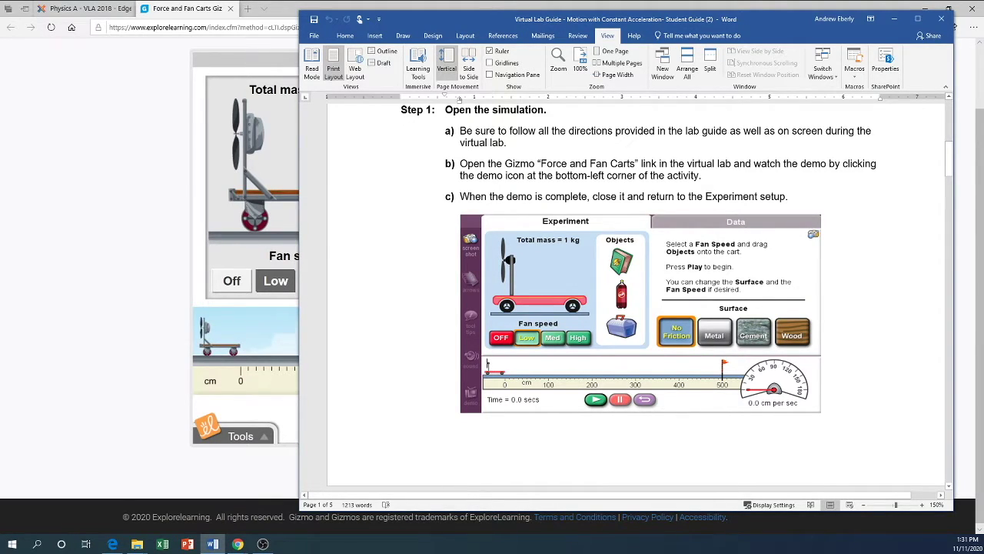
scroll(797, 200, down, 5)
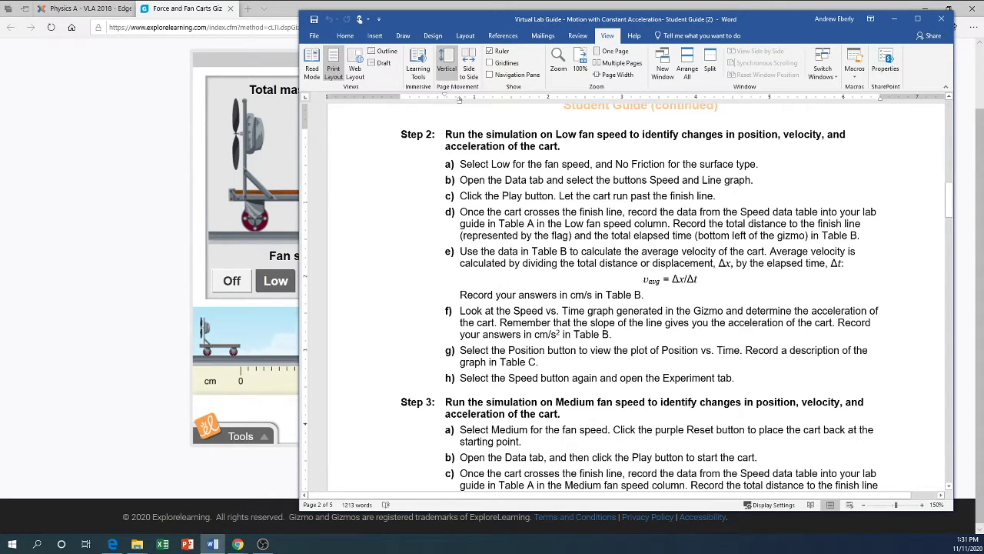
click(146, 215)
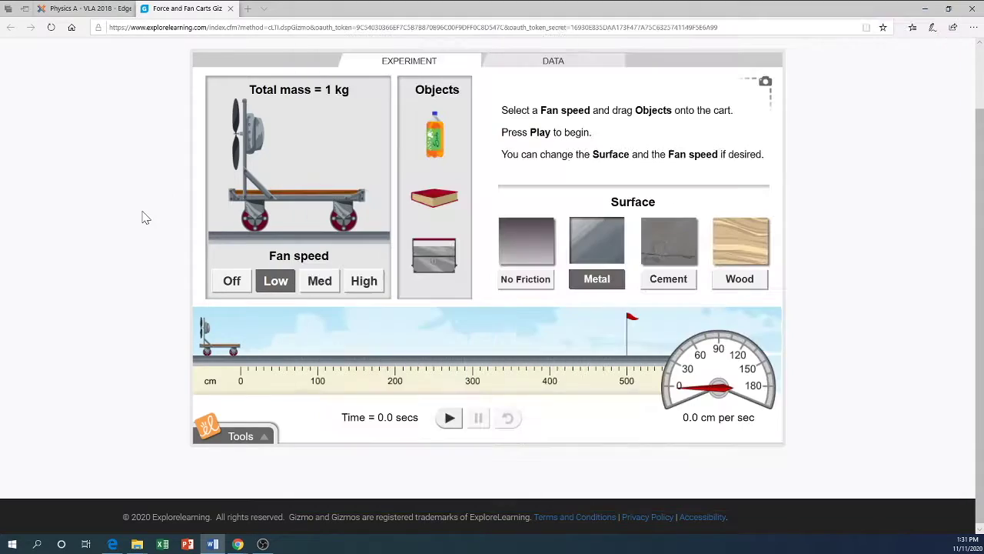
click(281, 286)
click(520, 291)
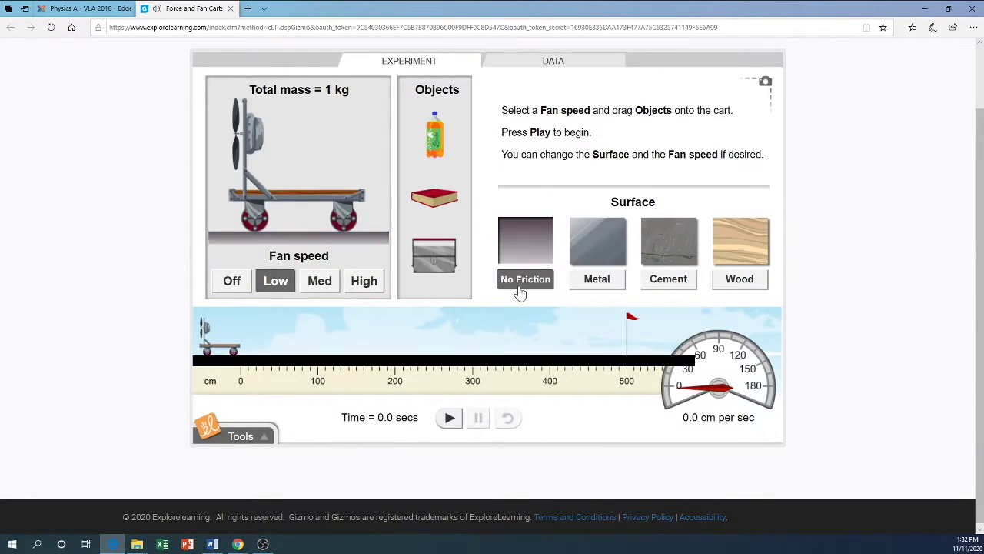
Step: Set the simulation data to Speed with a line graph and run the cart past the finish line
click(213, 544)
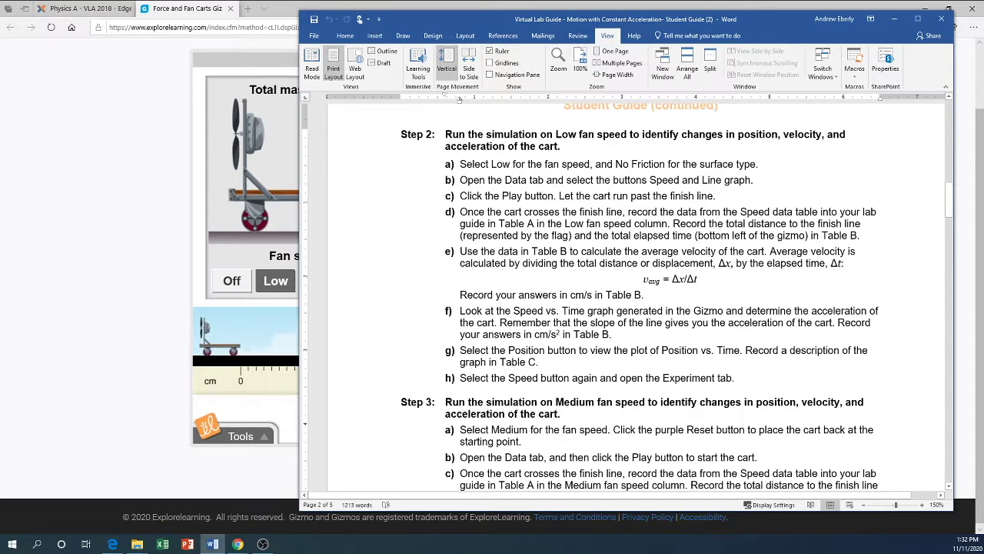
click(136, 226)
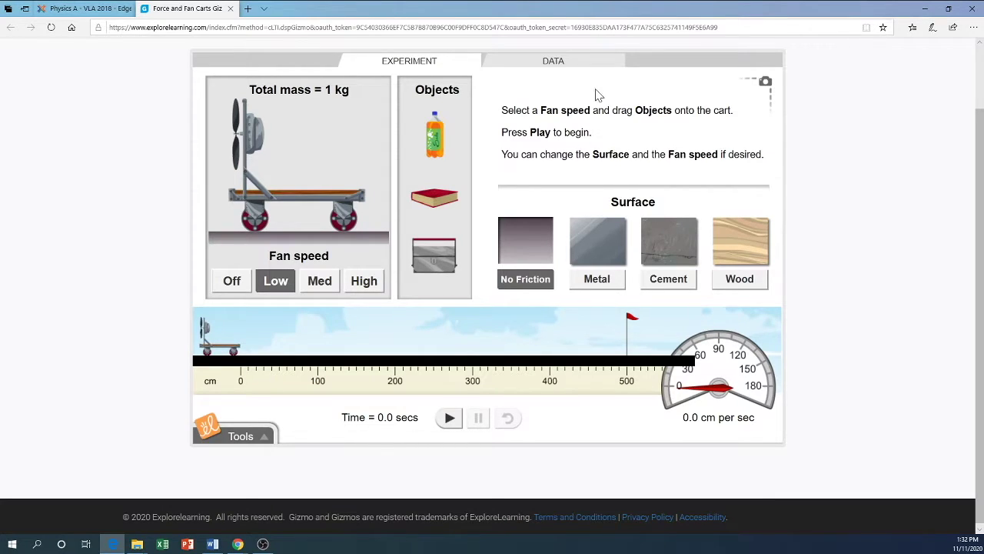
click(564, 68)
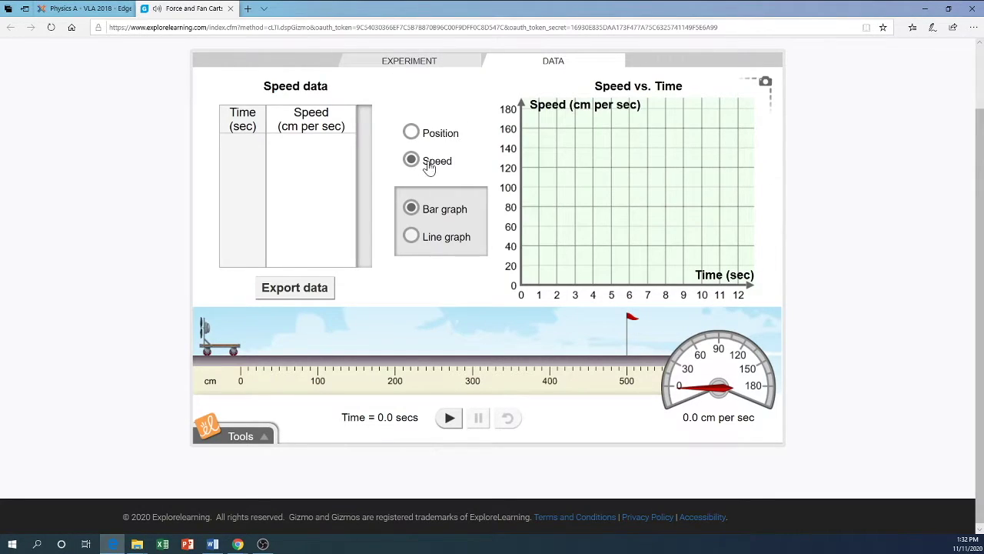
click(412, 237)
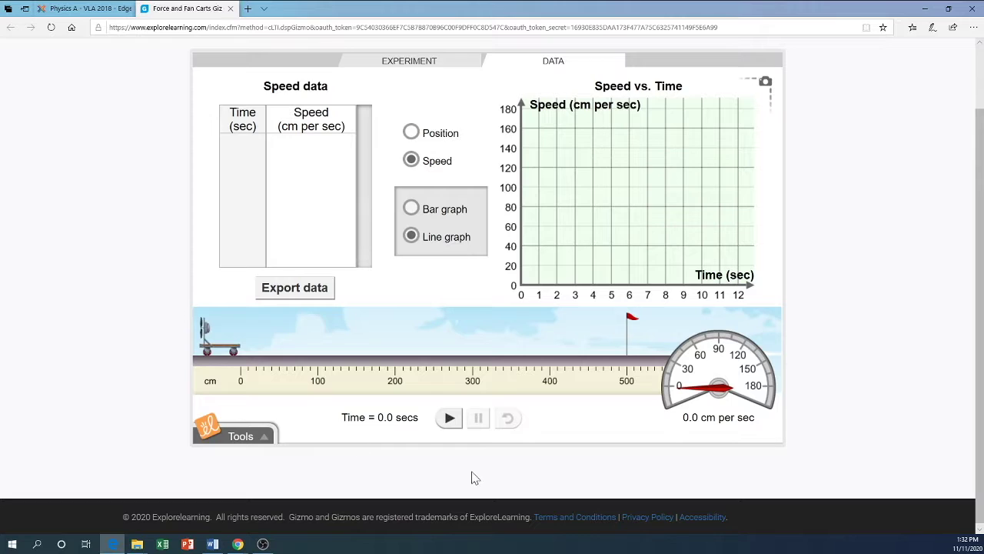
click(451, 421)
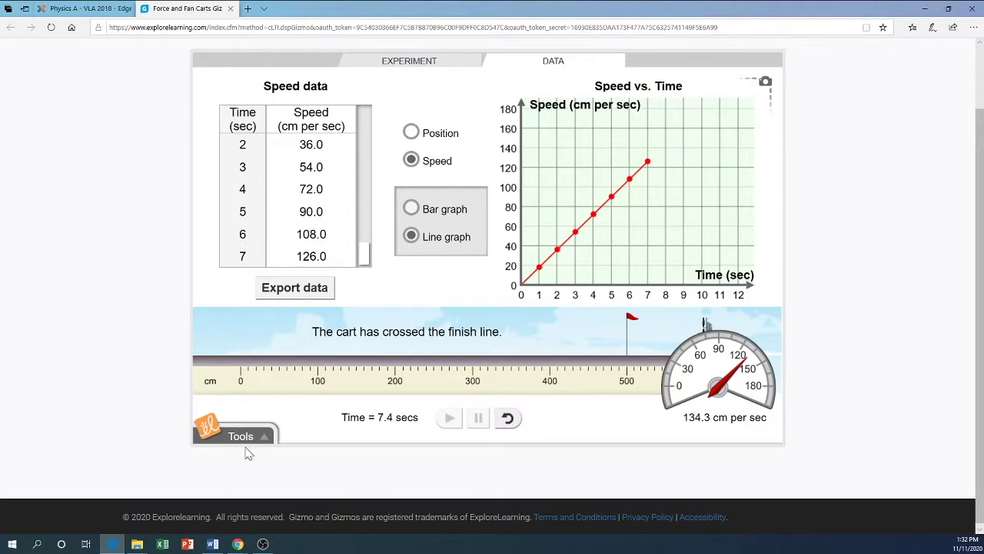
Step: Find Table A in the student guide in Word and place the document beside the simulation's speed data
click(209, 547)
scroll(638, 292, down, 5)
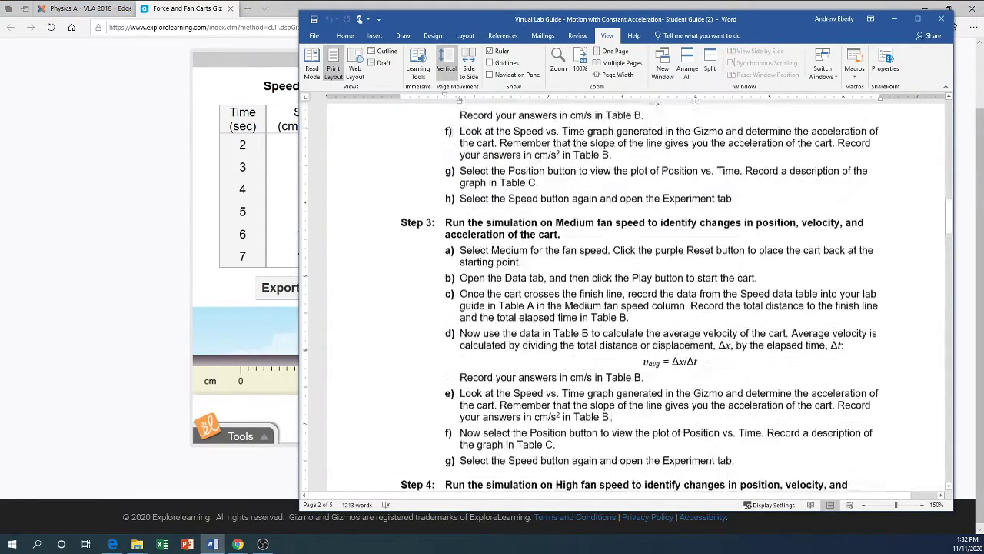
scroll(638, 293, down, 10)
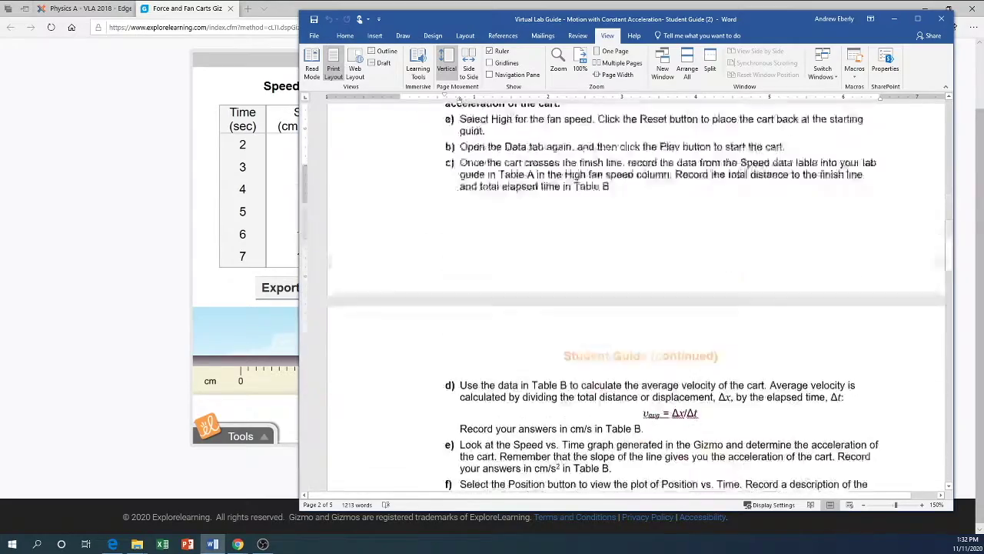
scroll(623, 347, down, 15)
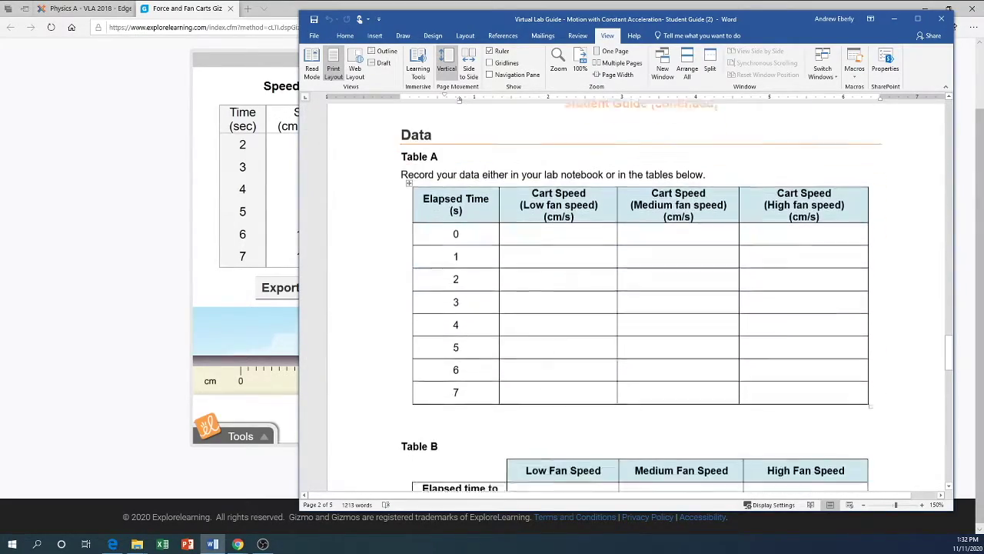
drag(441, 22, 584, 16)
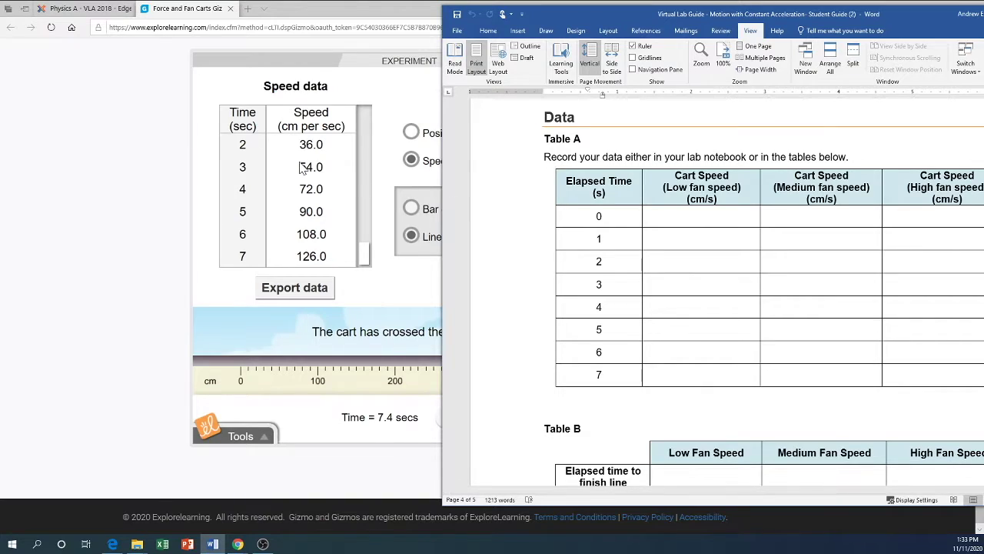
Step: Record the low fan speeds in Table A for 0 to 5 seconds: 0.0, 18.0, 36.0, 54.0, 72.0 and 90.0
scroll(302, 165, up, 2)
click(365, 323)
drag(364, 328, 363, 178)
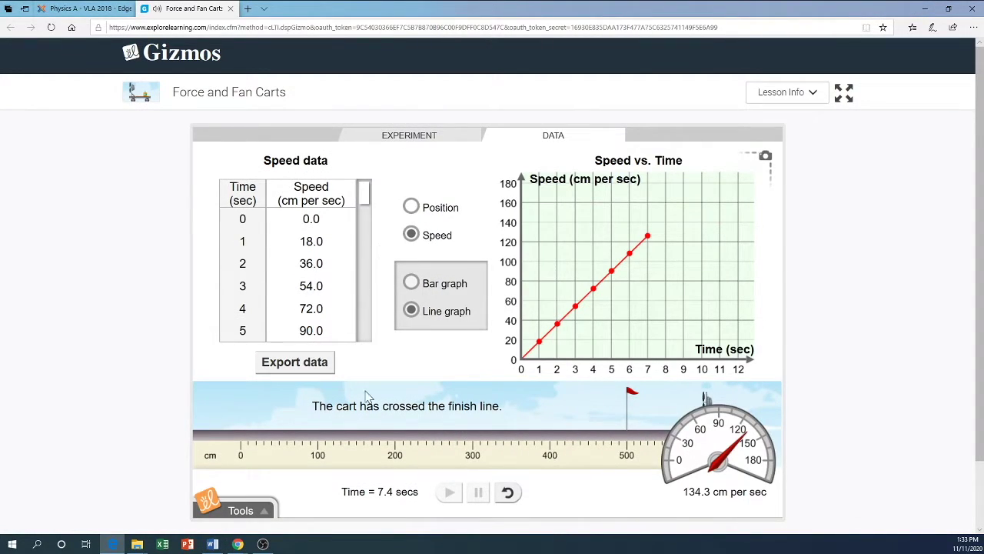
click(212, 544)
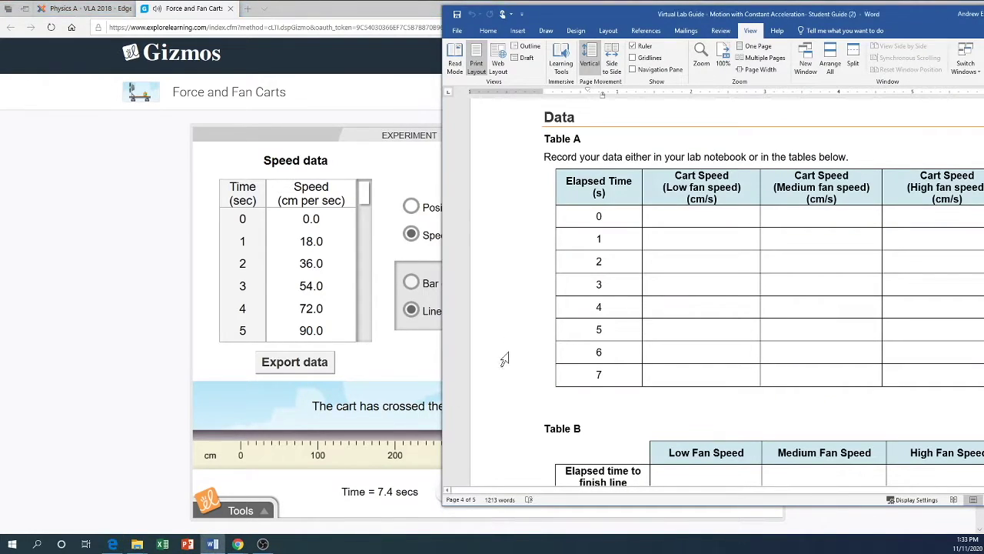
click(701, 216)
text(0.0 )
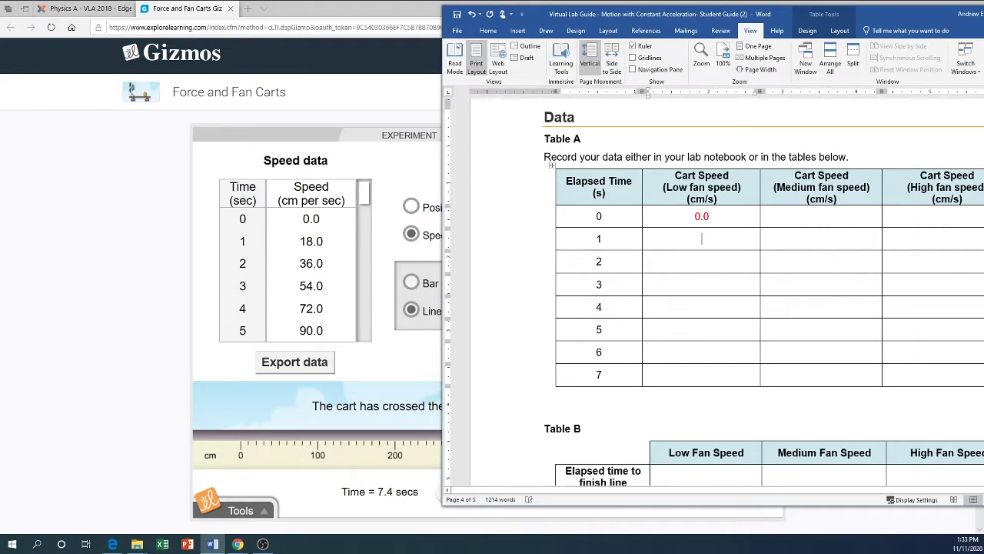
text(18.0 )
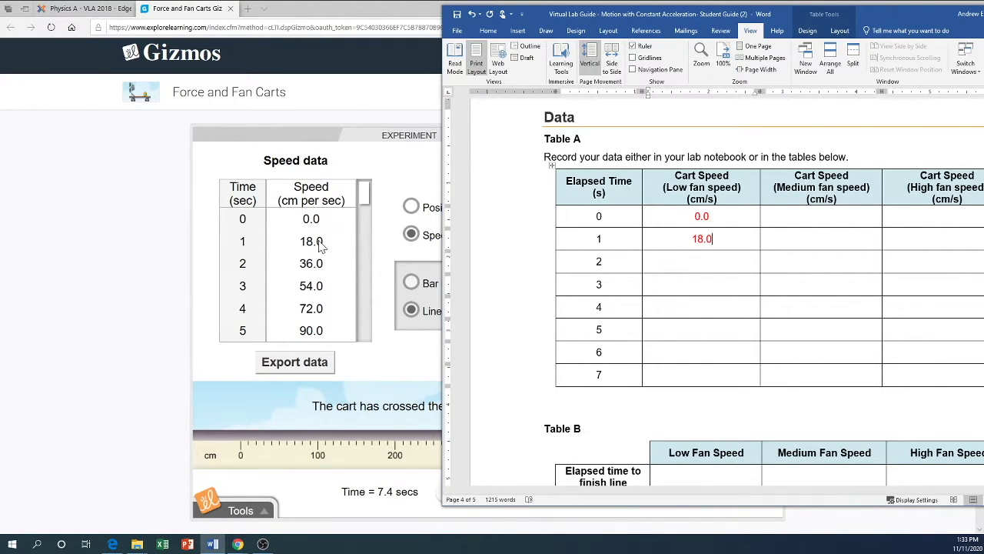
text(36.0 )
text(54.0)
key(Down)
text(72.0)
key(Down)
text(90.0)
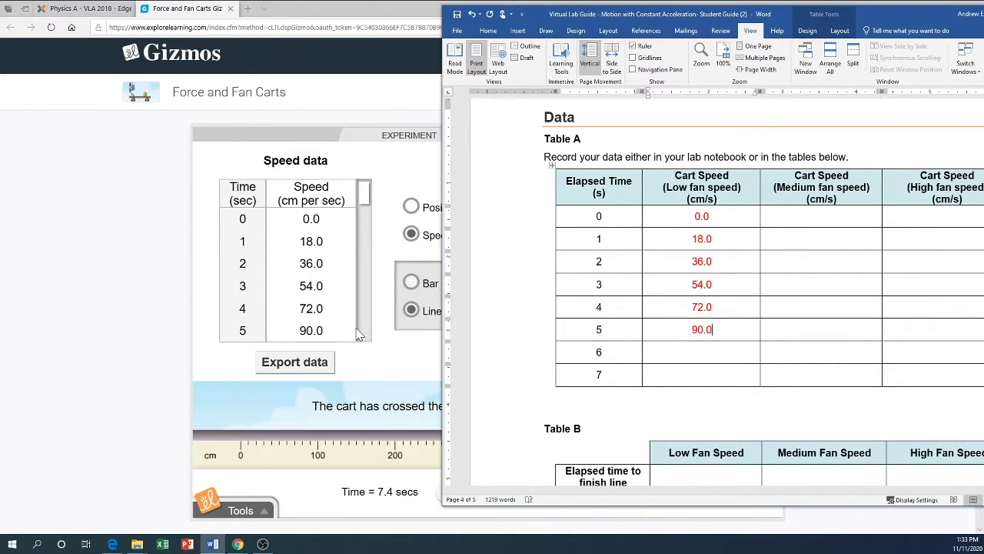
Step: Complete Table A's low fan speed column with 108.0 at 6 seconds and 126.0 at 7 seconds
scroll(341, 309, down, 1)
drag(365, 119, 353, 271)
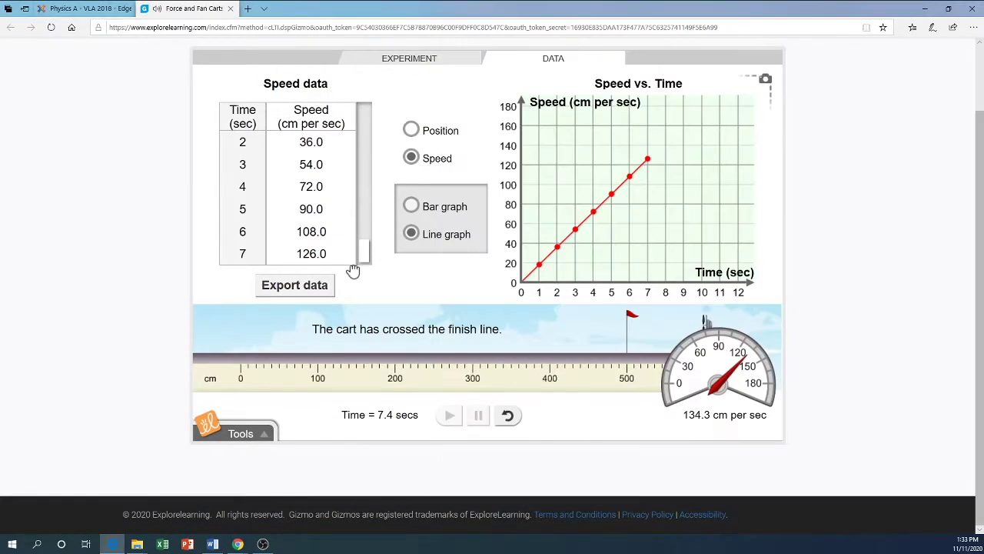
click(212, 544)
text(108.0)
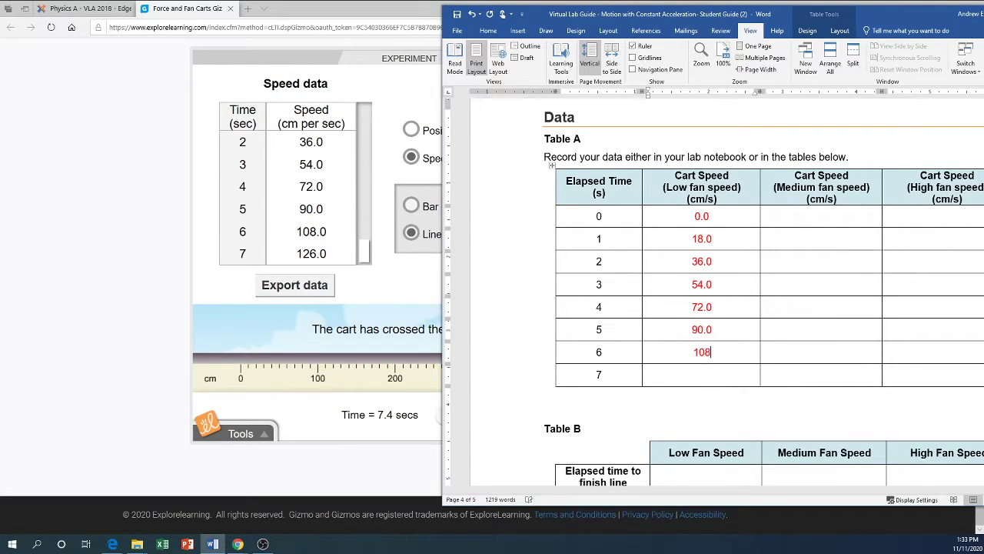
text(126.0)
drag(955, 490, 980, 491)
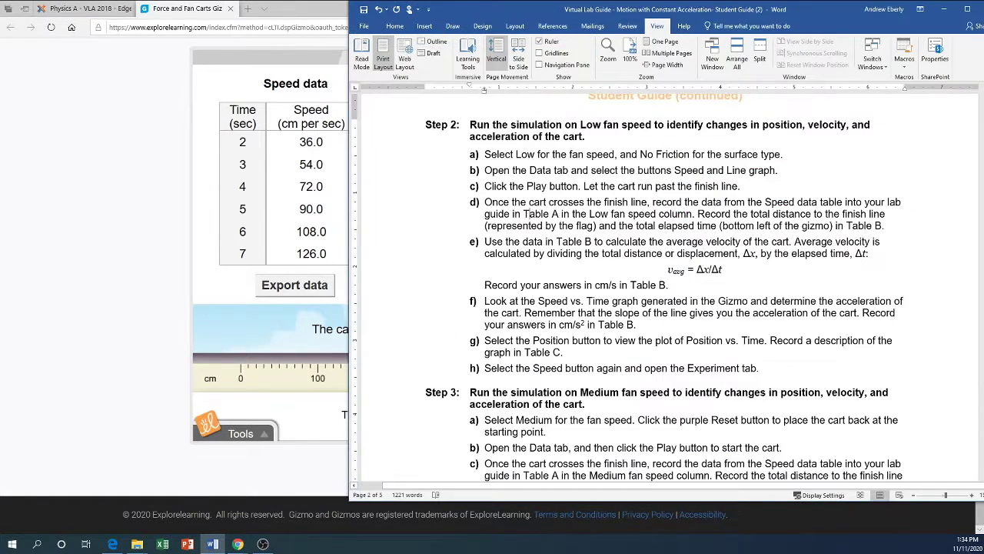
Step: Check the finish line distance and elapsed time in the simulation, and record a total distance of 500 cm for low fan speed in Table B
drag(562, 213, 692, 214)
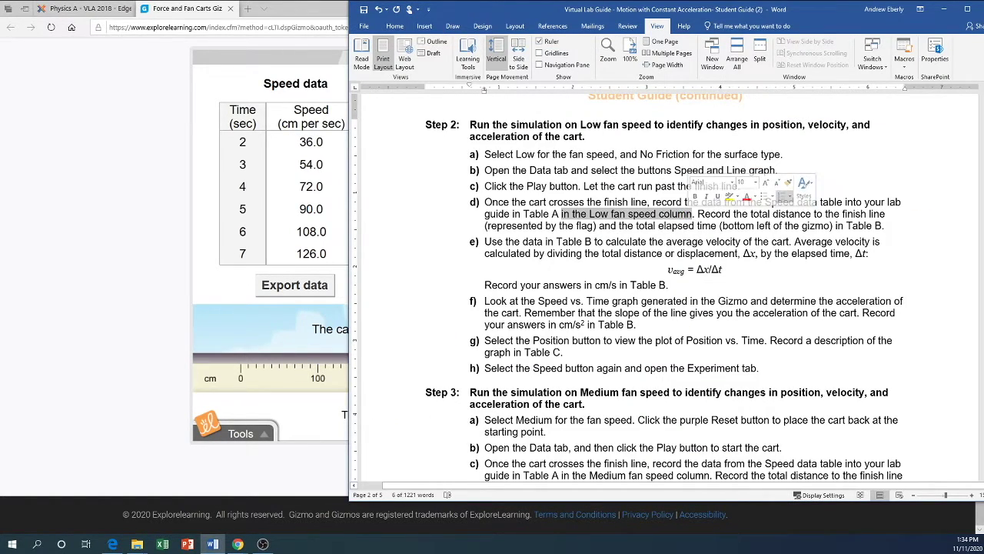
click(698, 214)
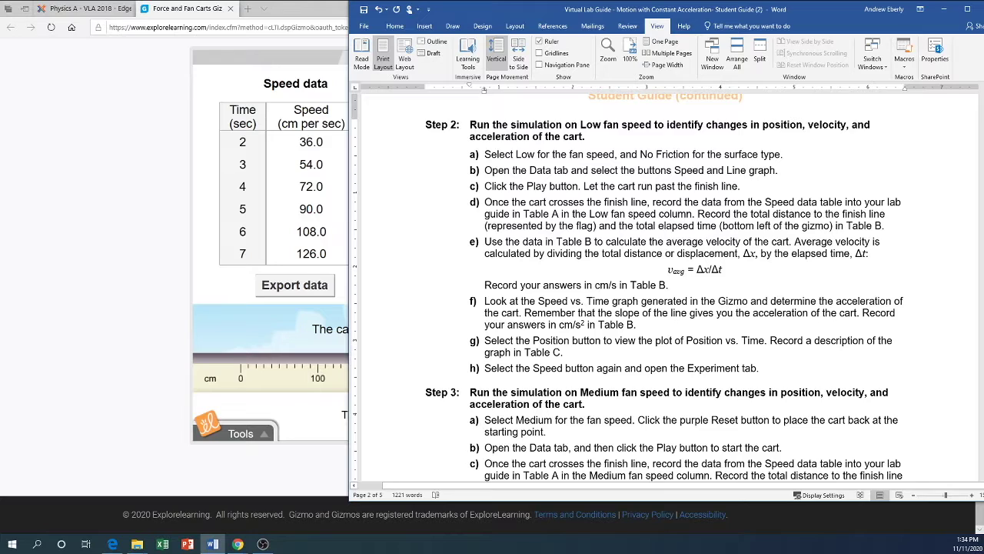
click(131, 310)
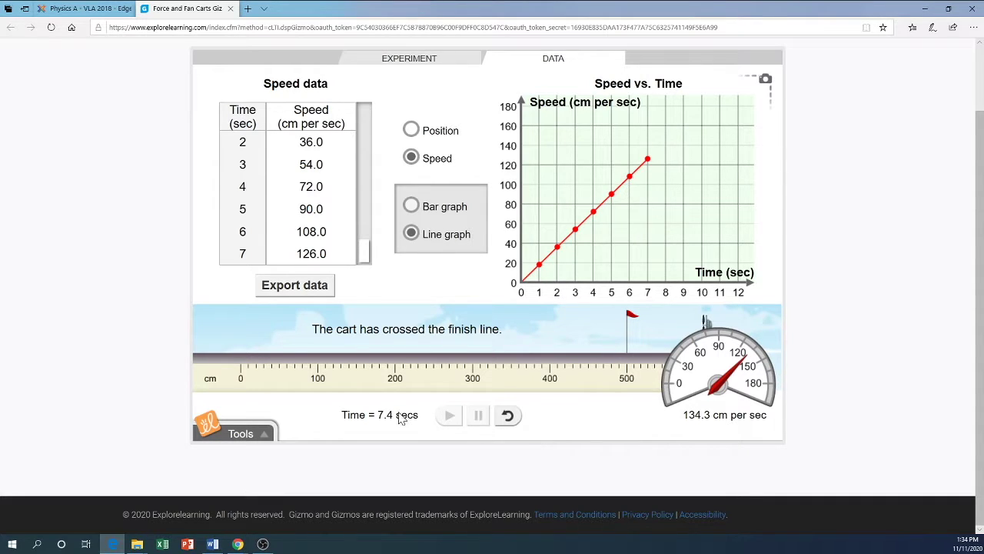
click(213, 544)
scroll(666, 284, down, 15)
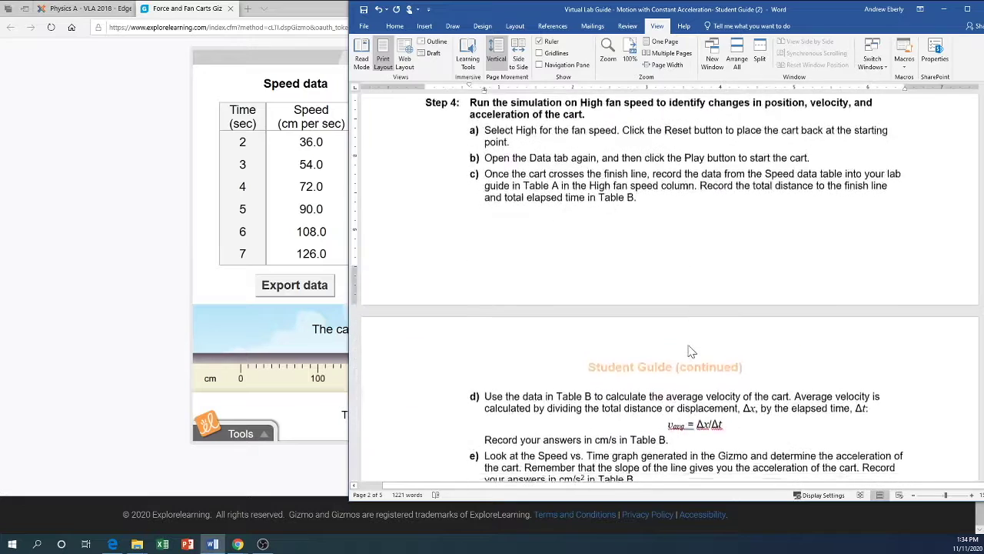
scroll(588, 255, down, 8)
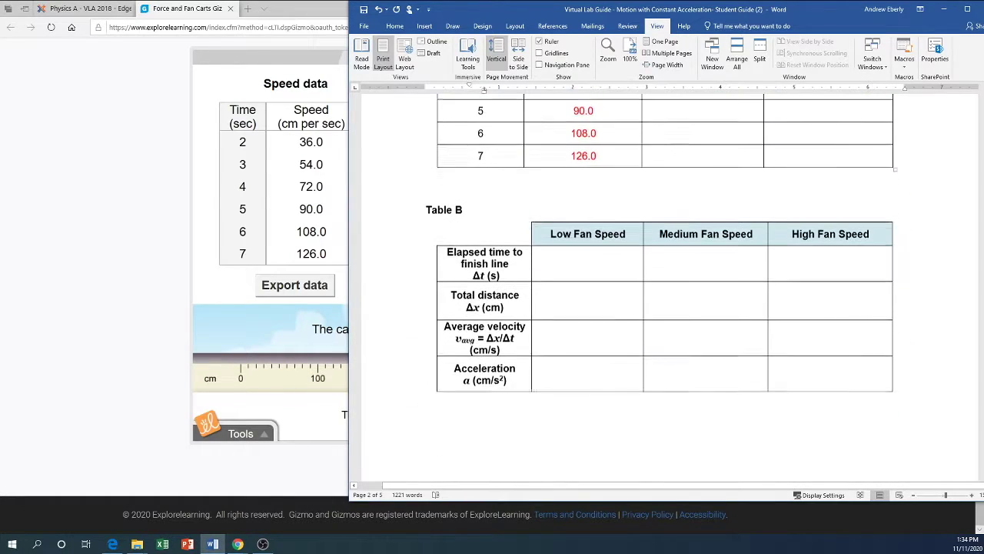
click(589, 256)
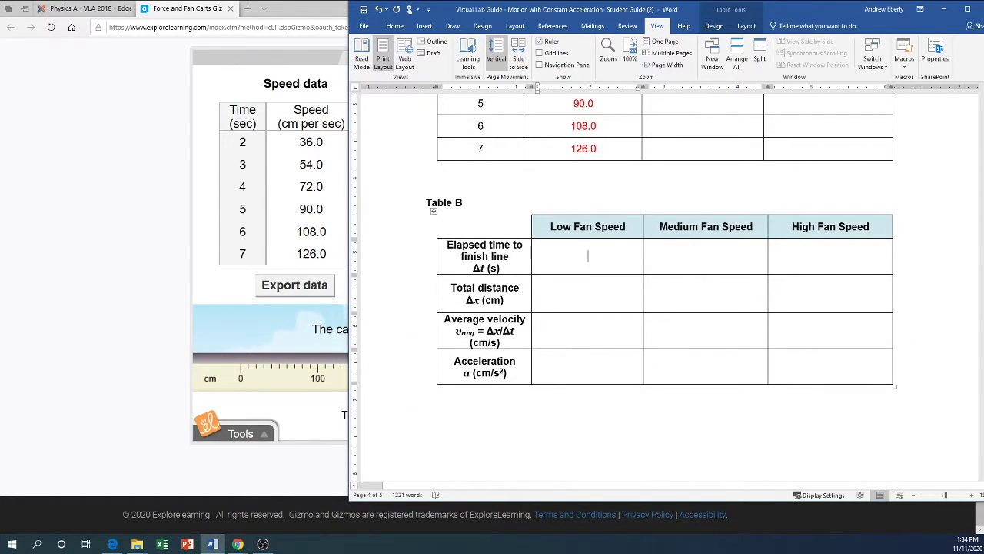
text(500)
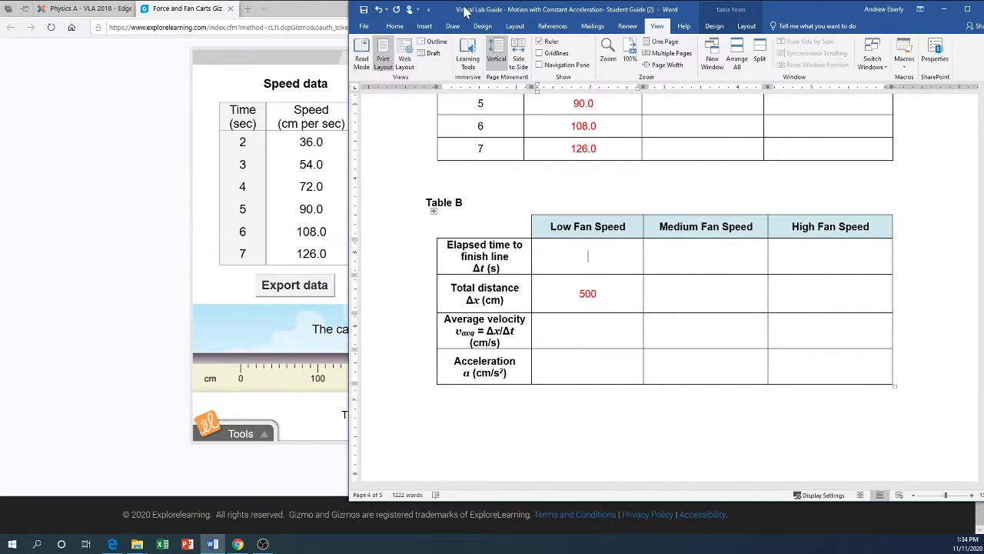
Step: Move the Word document aside to read the simulation's time, and record 7.4 s as Table B's low fan speed elapsed time
drag(463, 11, 746, 59)
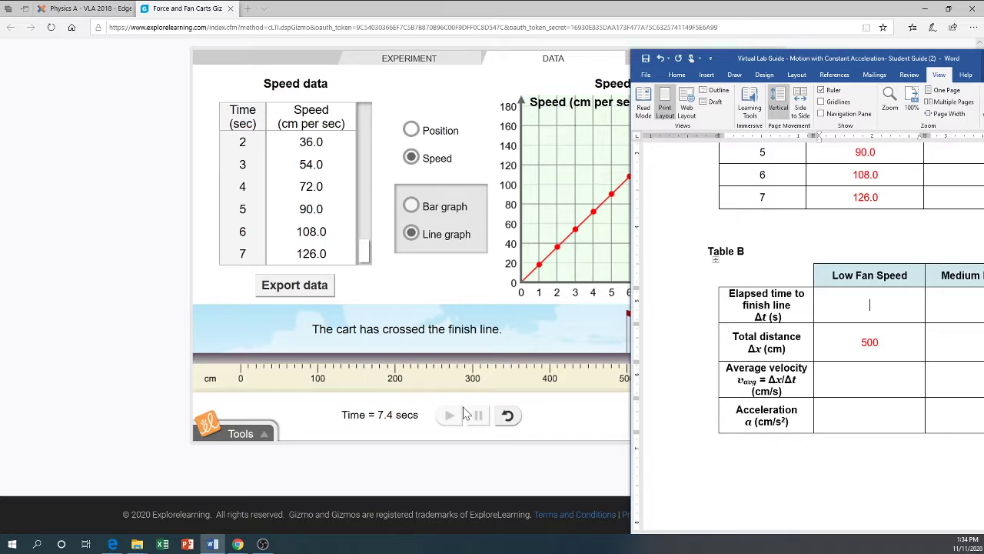
text(7.4)
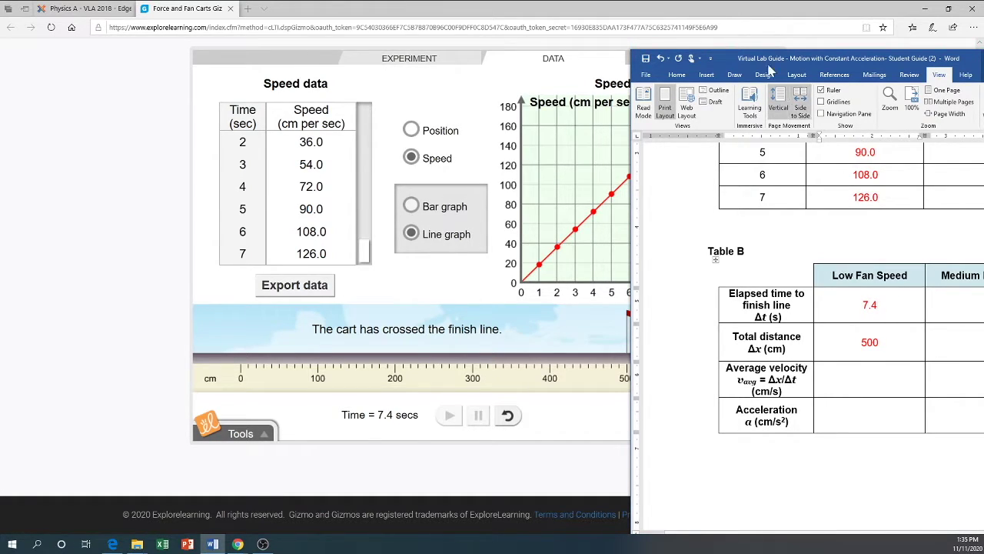
drag(748, 64, 473, 23)
Step: Work out the low fan speed average velocity from the student guide's formula and record 67.6 cm/s in Table B
scroll(631, 270, up, 10)
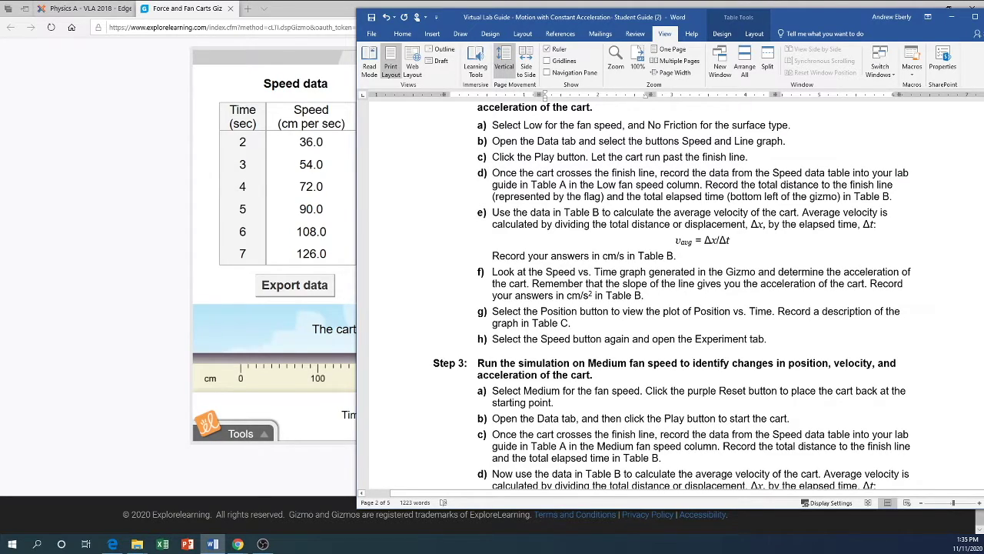
scroll(536, 295, down, 15)
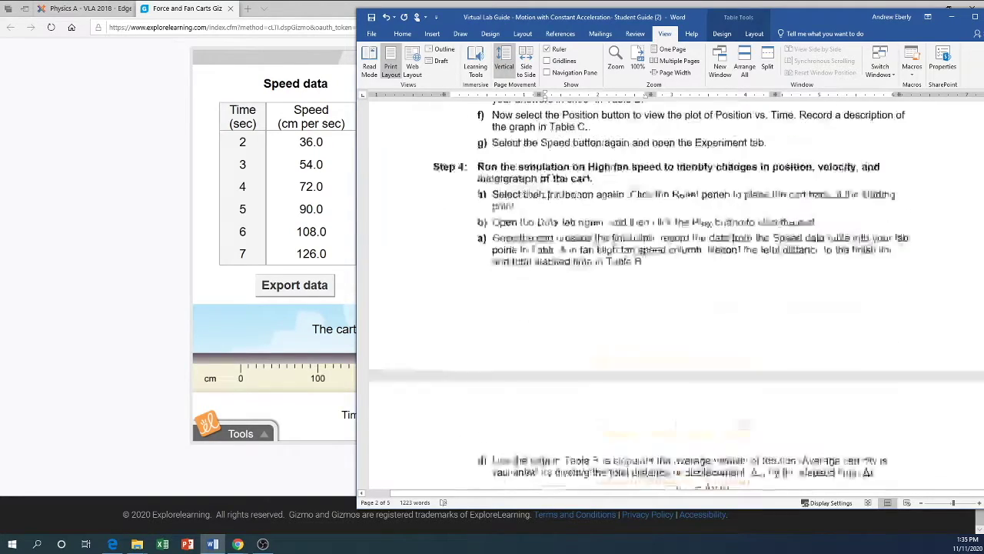
scroll(536, 295, down, 8)
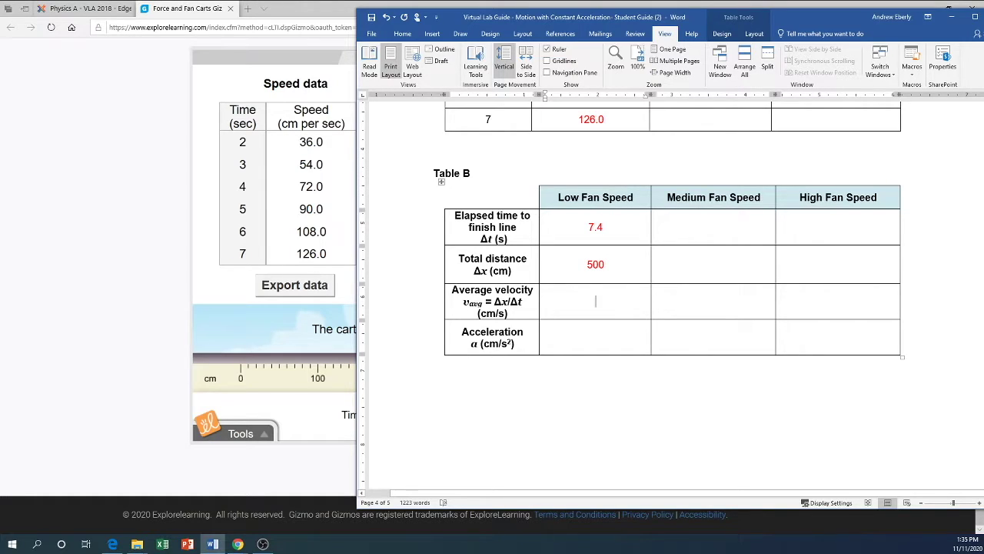
text(67.6)
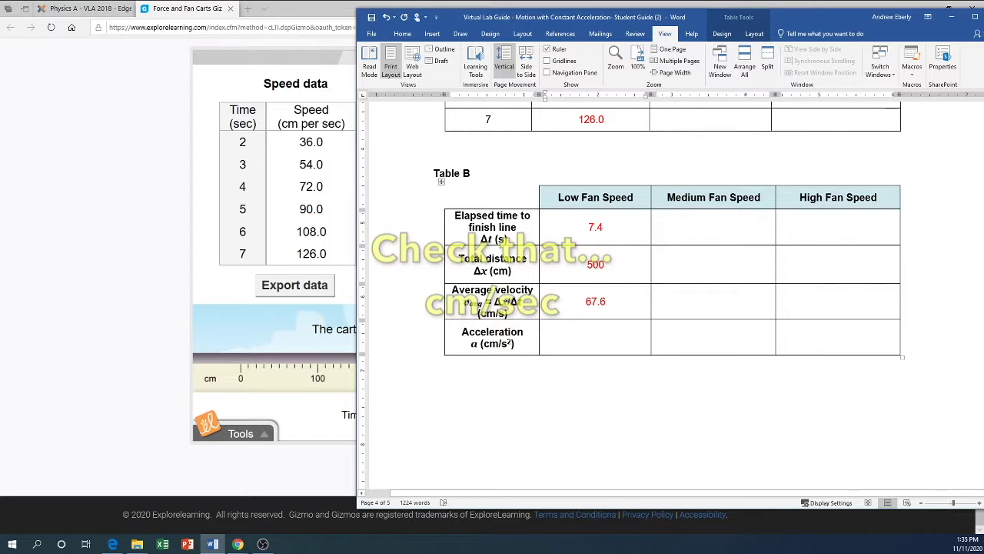
Step: Review the student guide's Step 2 acceleration instruction and examine the slope of the Speed vs. Time graph in the simulation
scroll(669, 292, up, 4)
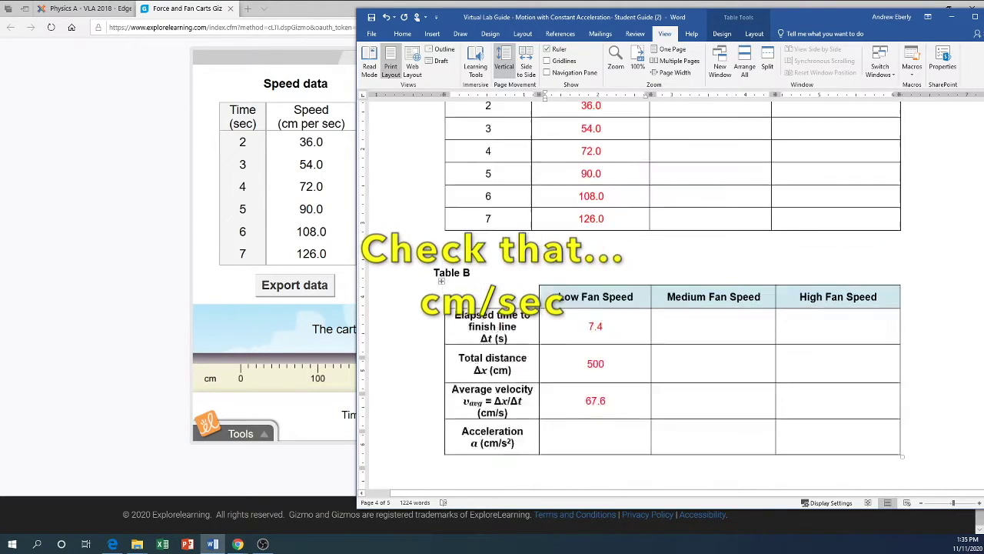
scroll(617, 331, up, 15)
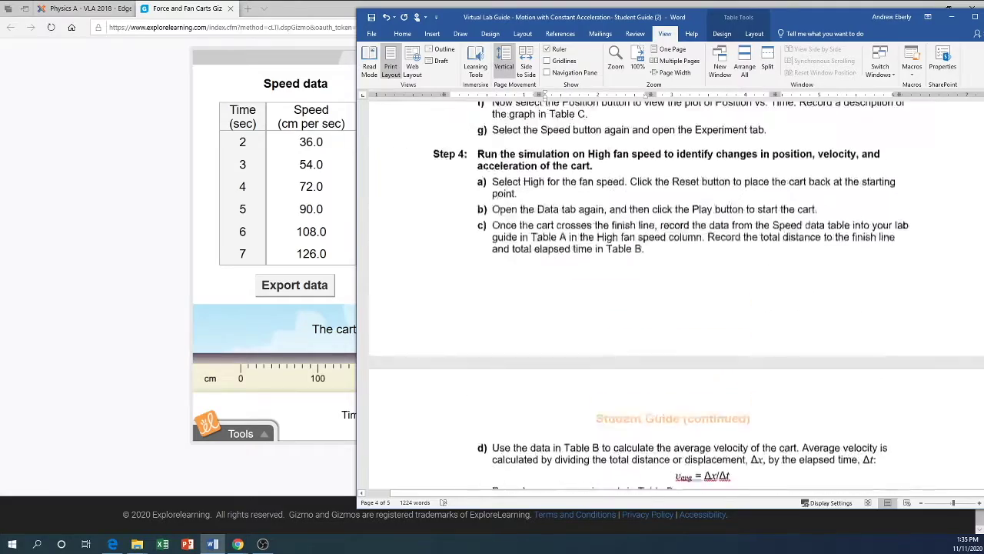
scroll(645, 318, up, 8)
scroll(645, 318, down, 2)
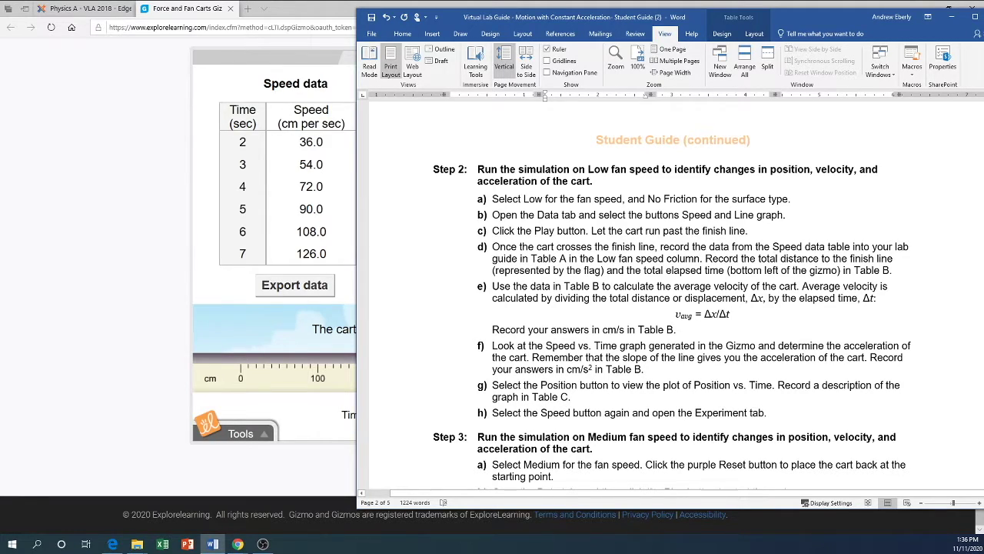
drag(492, 357, 906, 357)
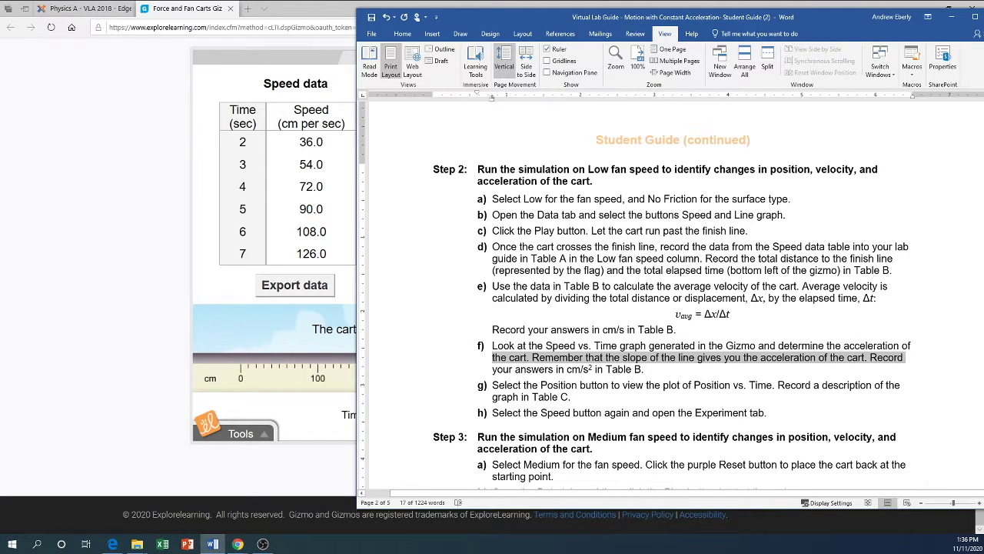
scroll(669, 295, down, 2)
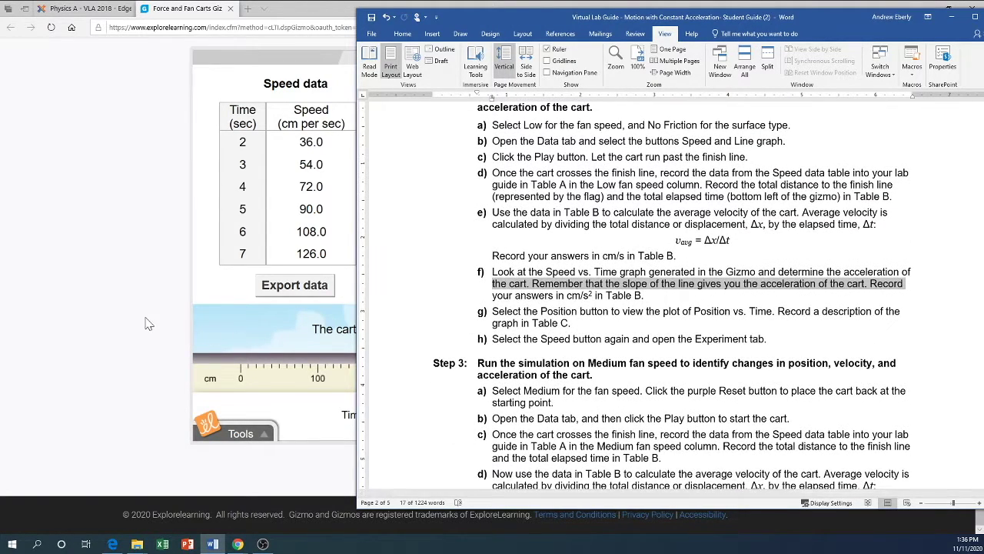
click(146, 323)
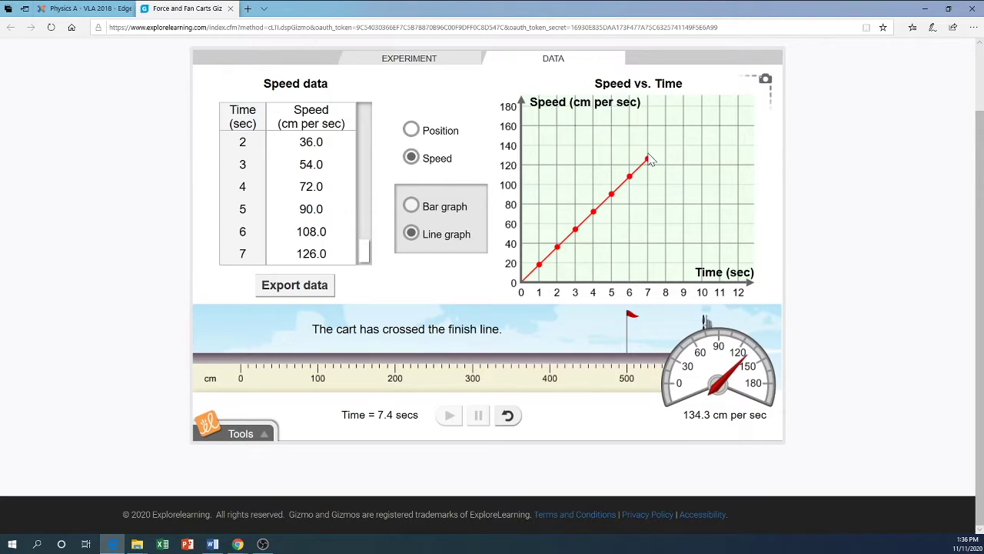
Step: Return to the student guide in Word and record the low fan speed acceleration in Table B as 18.3 cm/s²
click(213, 544)
scroll(672, 292, down, 8)
scroll(673, 292, down, 15)
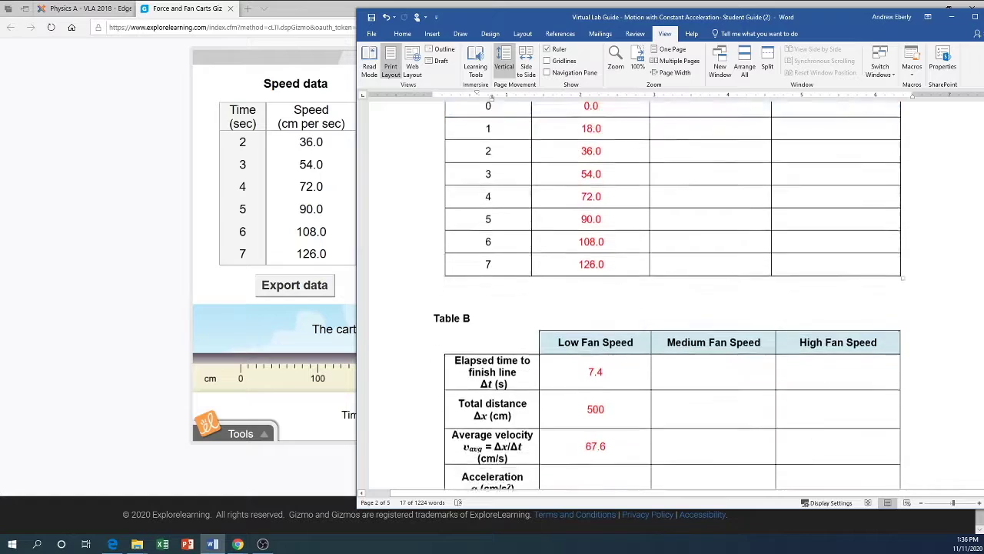
scroll(673, 292, down, 3)
click(595, 374)
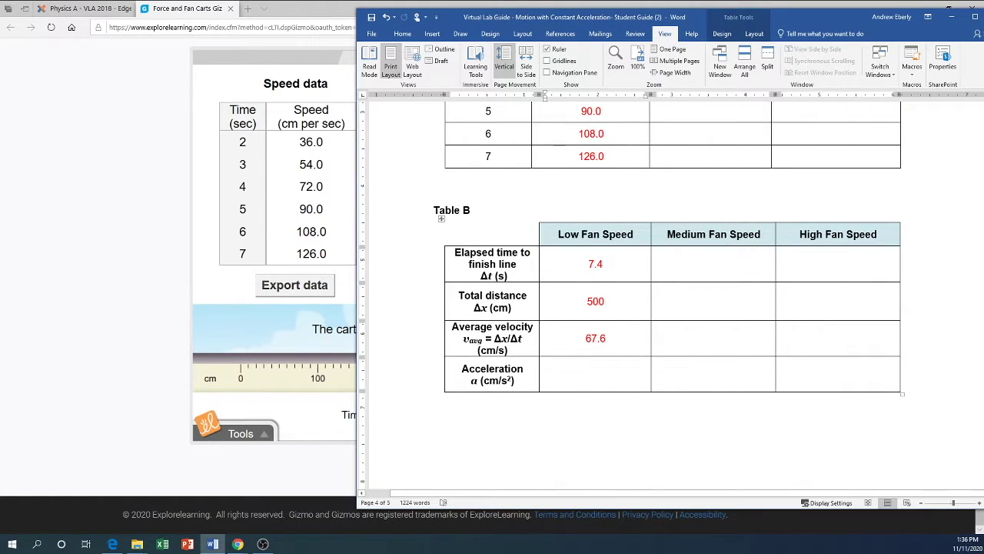
text(18.3)
Step: Check the remaining Step 2 instructions and switch the simulation in the browser to the Position vs. Time graph
scroll(715, 324, up, 10)
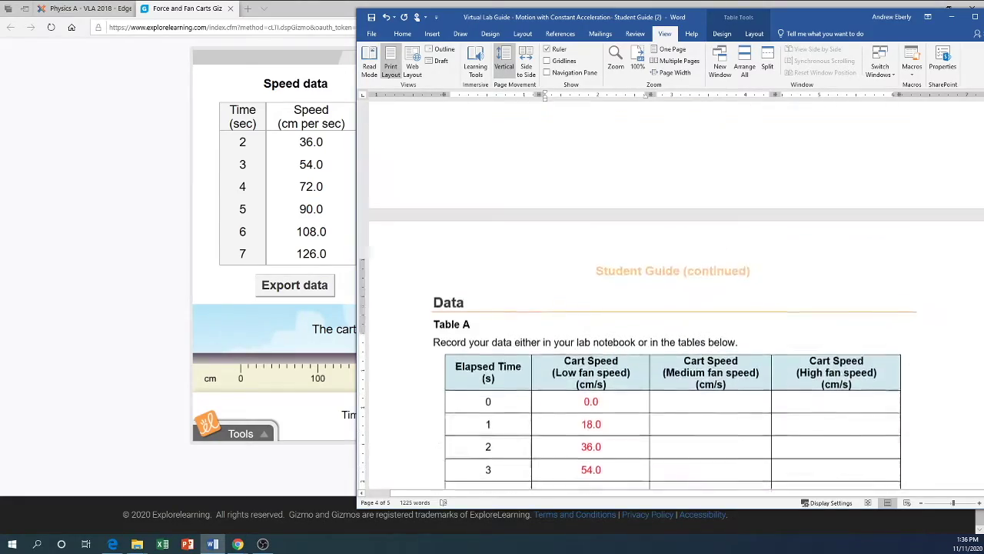
scroll(715, 324, up, 10)
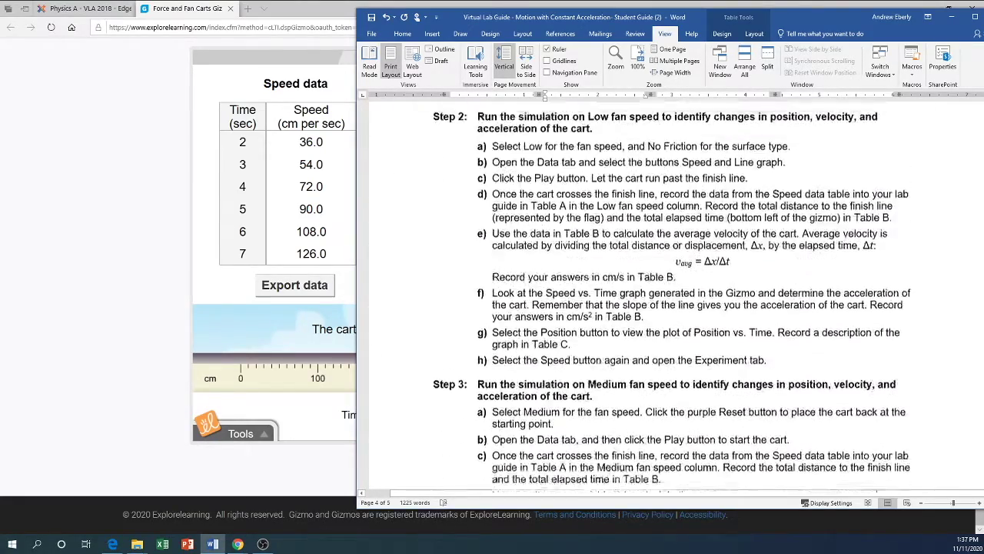
scroll(673, 296, down, 5)
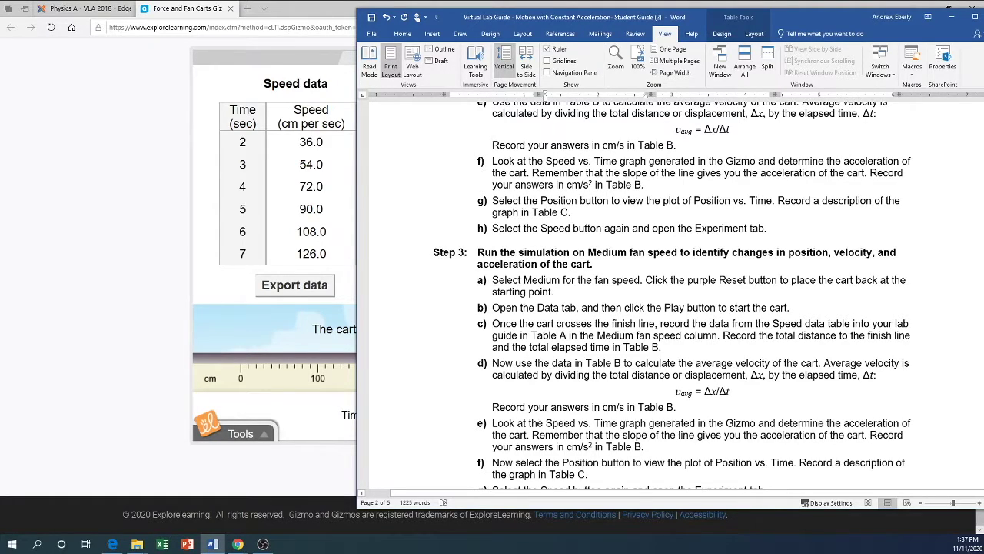
click(94, 358)
scroll(550, 281, up, 2)
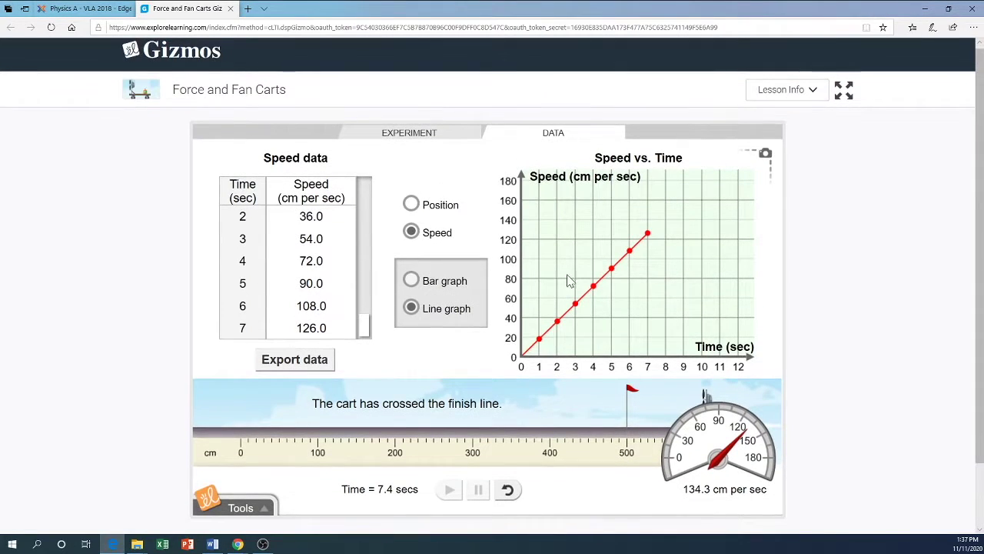
click(412, 207)
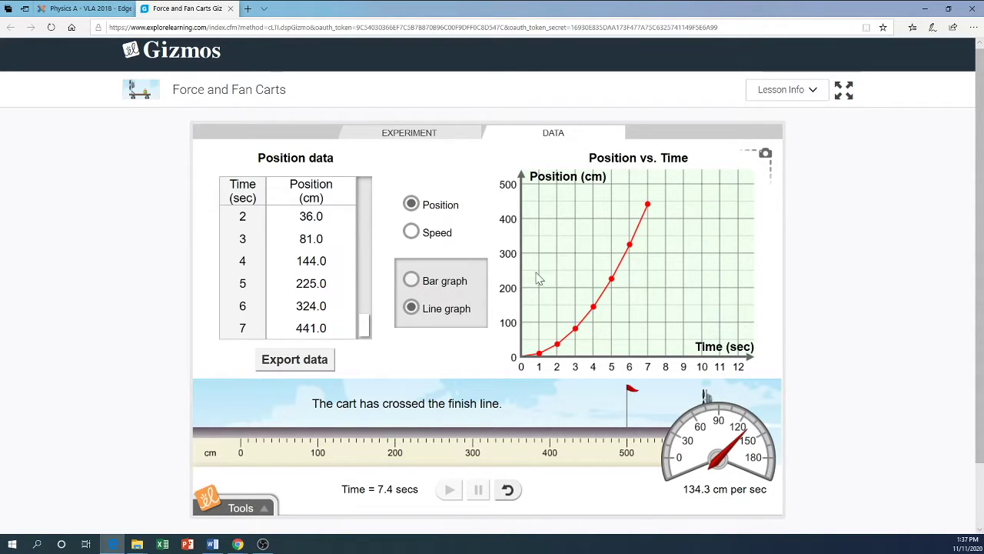
Step: Enter "The position vs time graph is curved. It looks parabolic." as the Low fan speed observation in the student guide's Table C
click(212, 544)
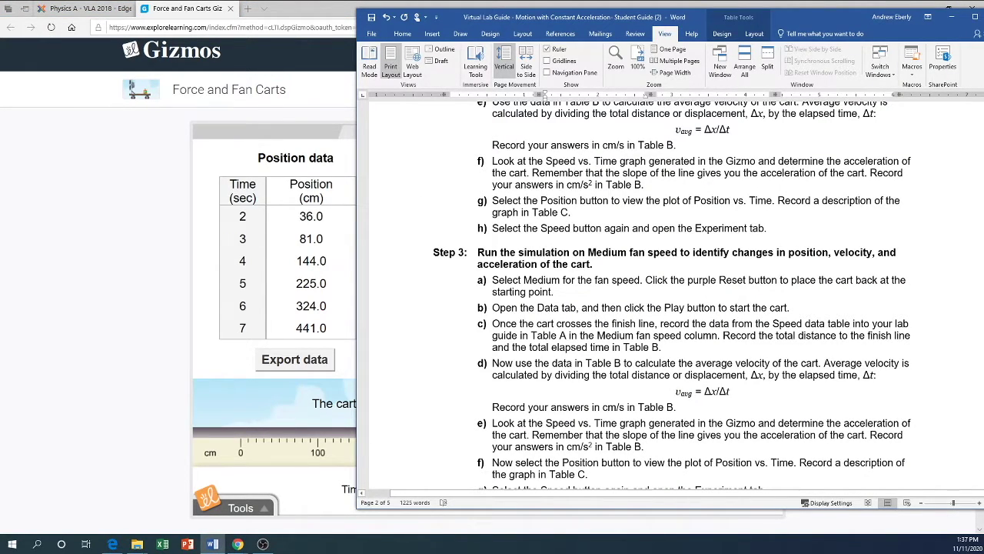
scroll(583, 245, down, 20)
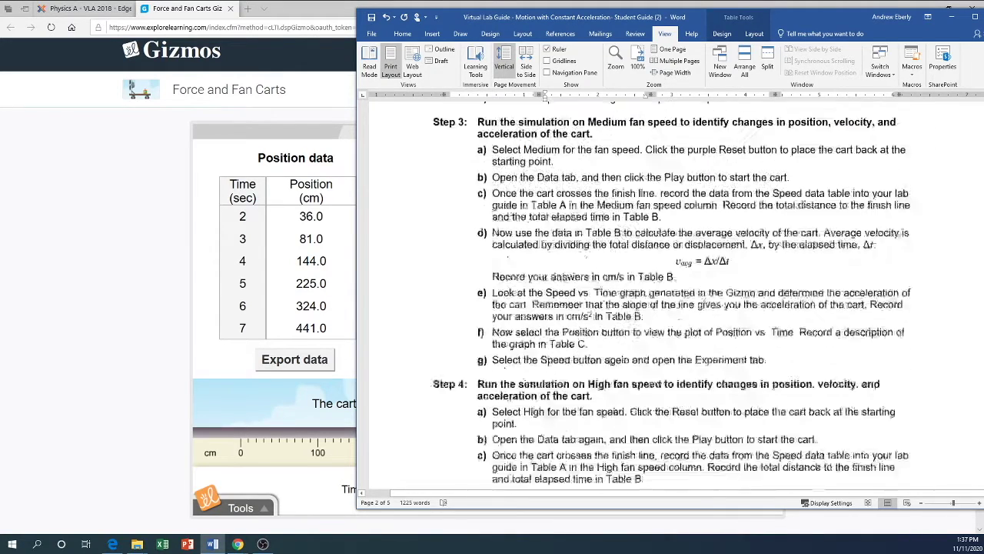
scroll(583, 245, down, 15)
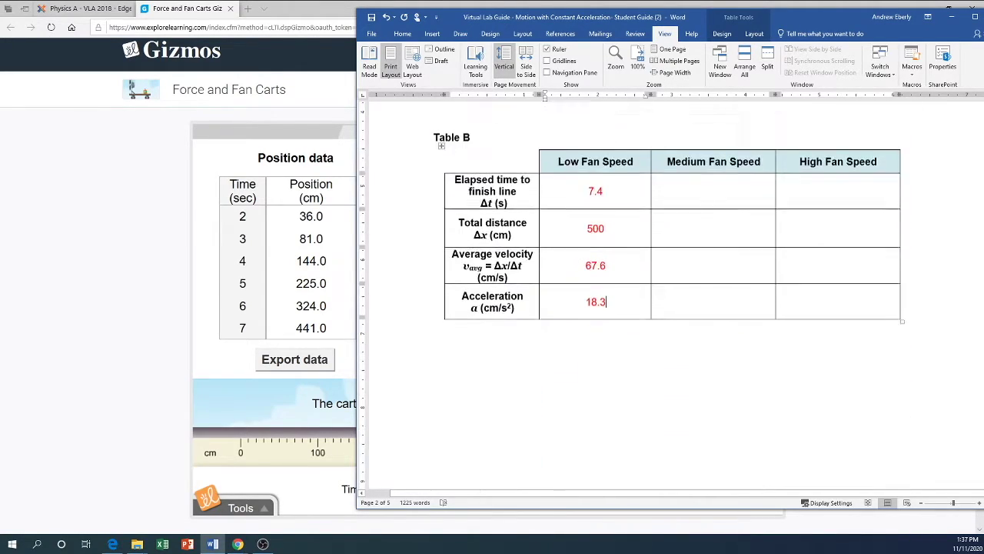
click(713, 252)
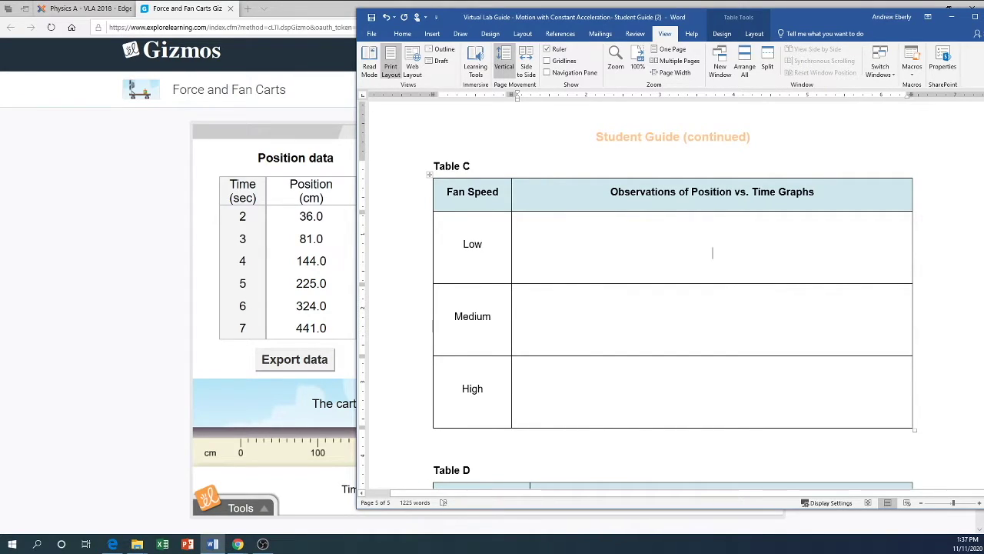
text(The po)
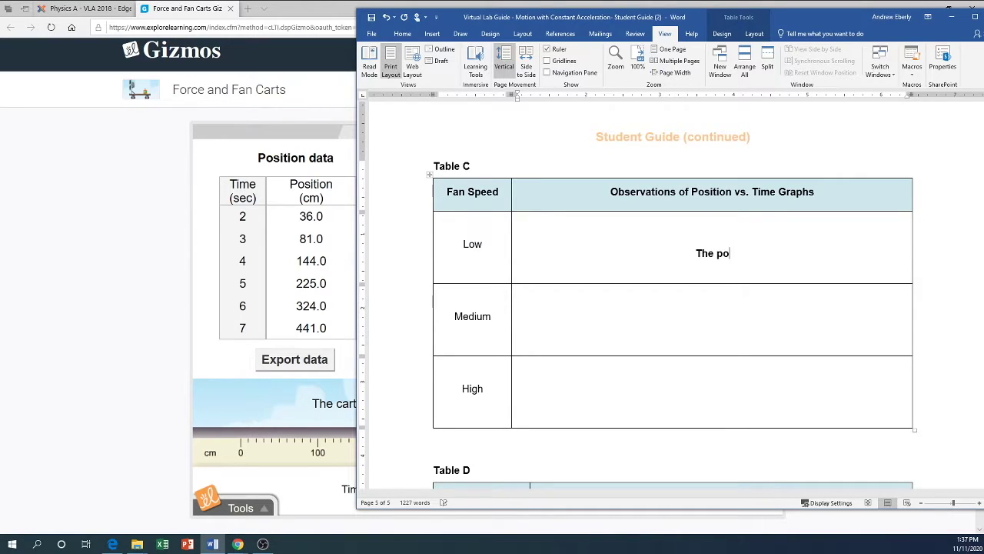
text(sition vs time graph)
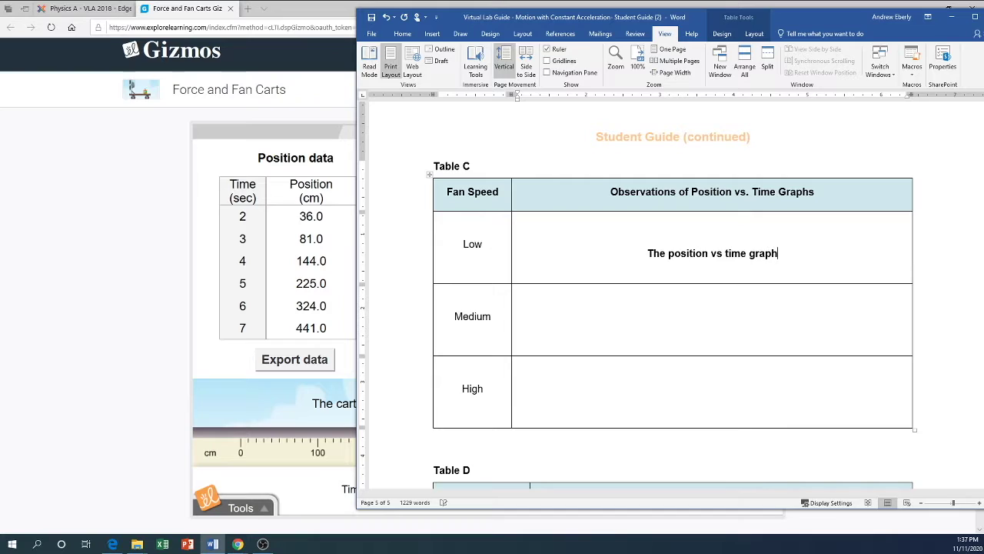
text( is curved.  I)
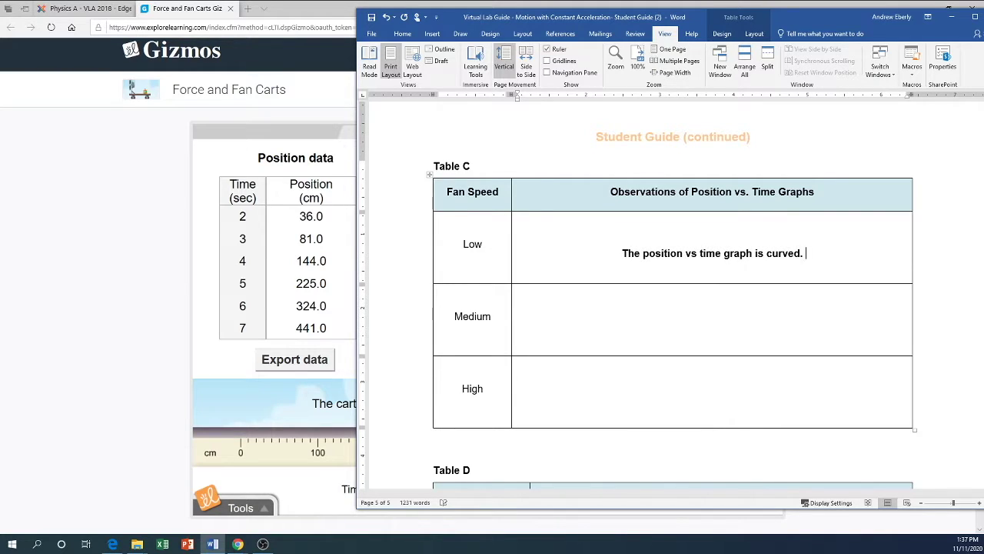
text(t looks par)
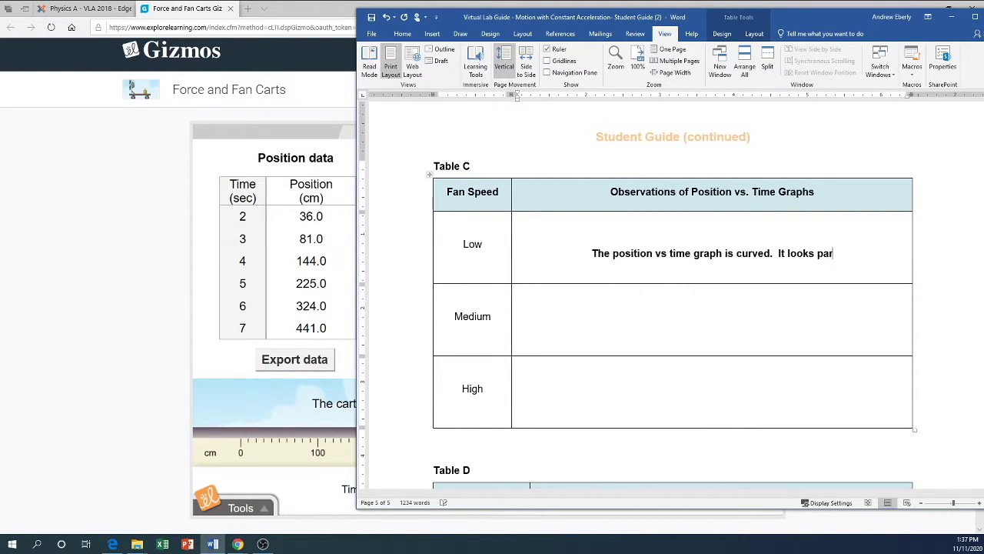
text(abolic.)
scroll(618, 267, up, 3)
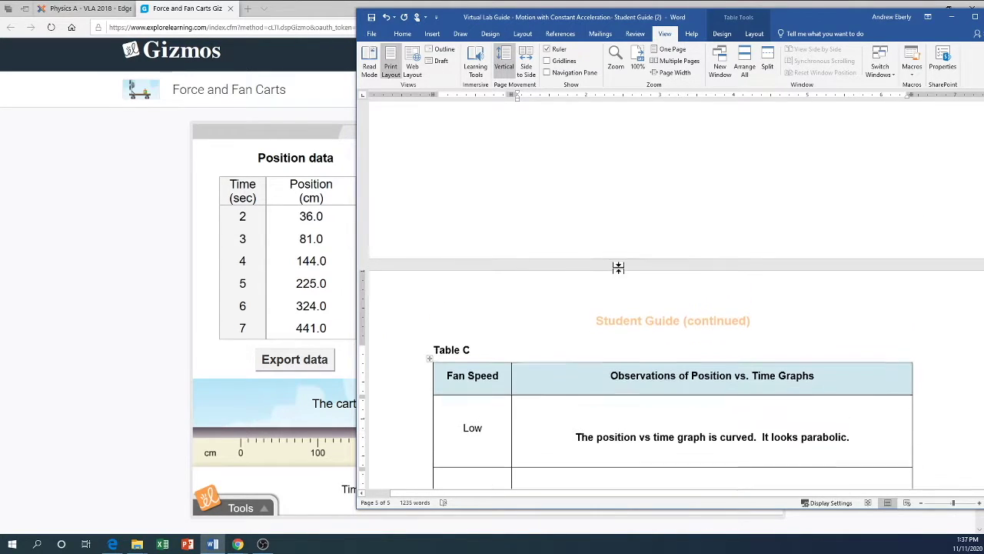
Step: Check the last Step 2 instruction in the student guide, then switch to the browser simulation, select Speed data and open the Experiment view
scroll(619, 267, up, 5)
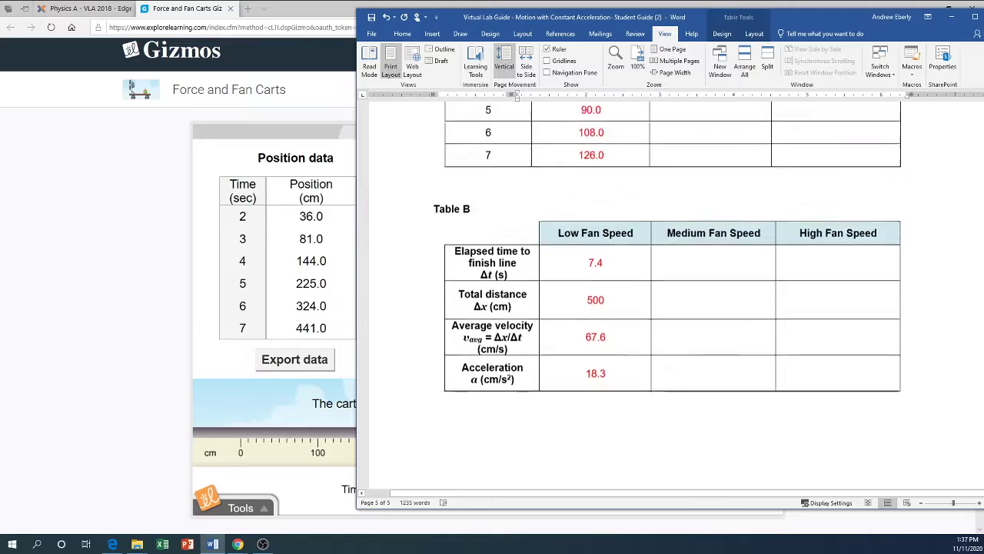
scroll(667, 265, up, 1)
scroll(626, 292, up, 15)
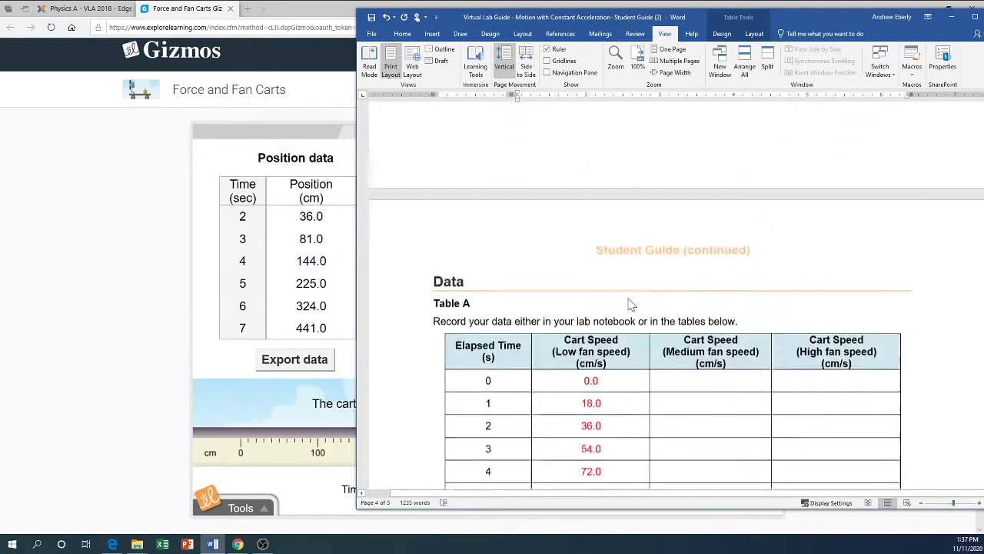
scroll(636, 285, up, 15)
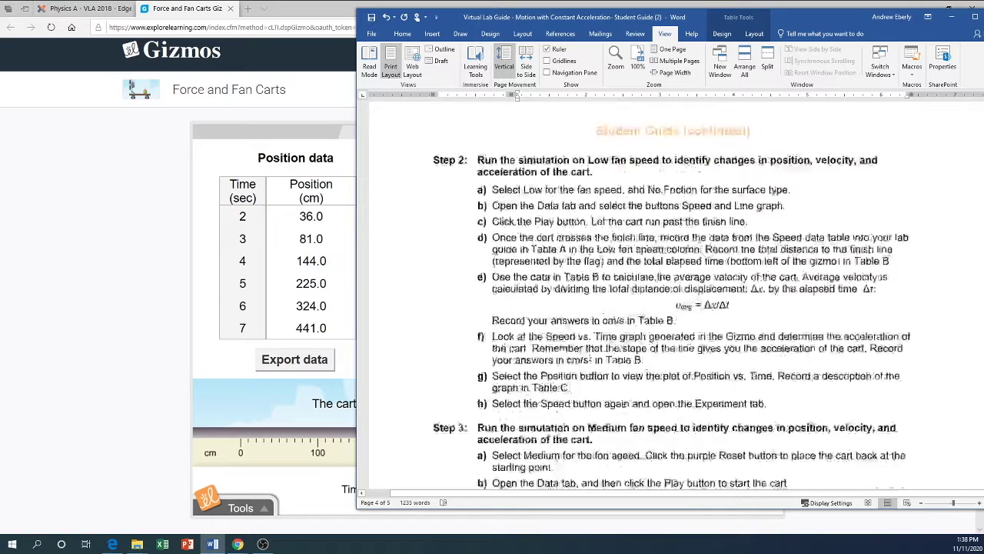
scroll(494, 275, down, 7)
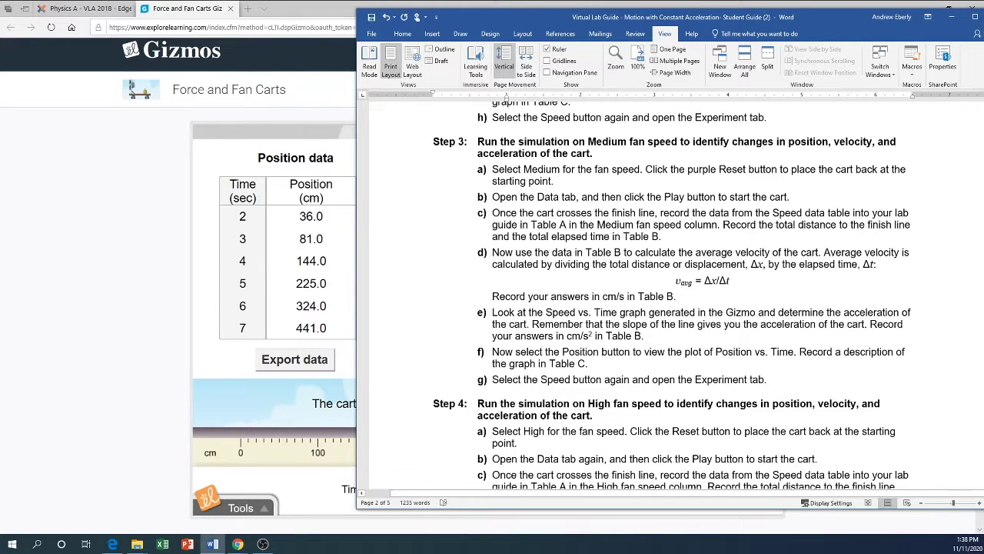
scroll(673, 295, up, 3)
click(157, 215)
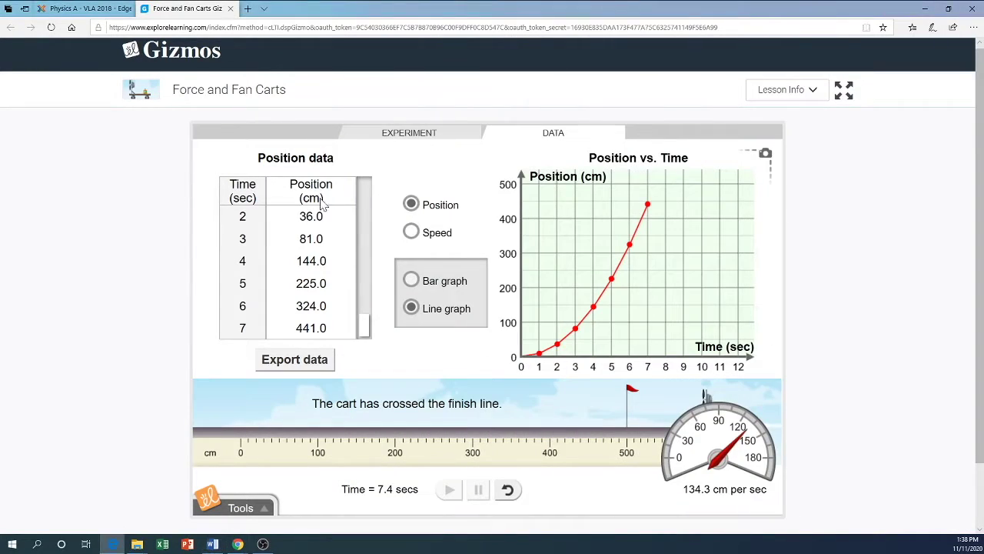
click(411, 232)
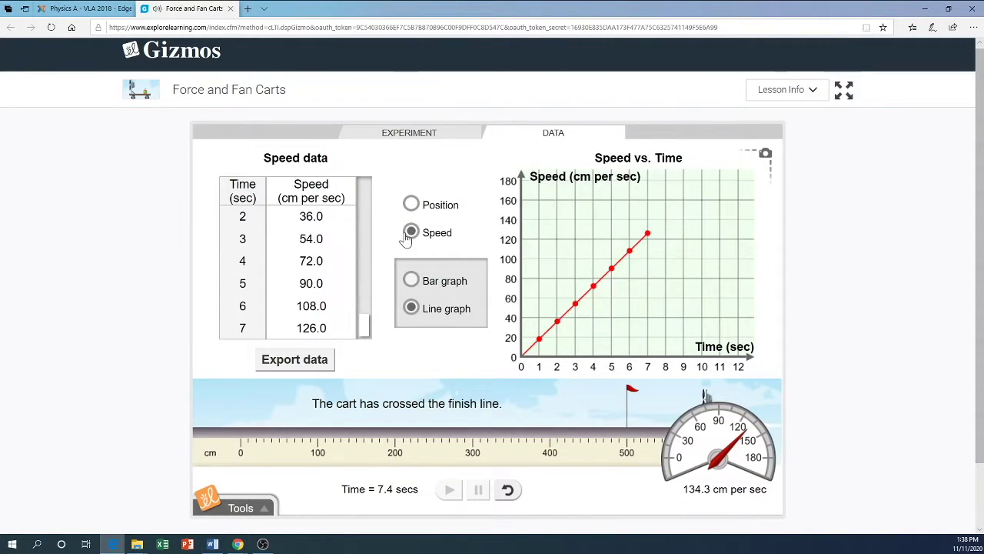
click(410, 136)
Step: Follow Step 3 of the Word guide: set the simulation's fan speed to Med and reset the cart to its starting point
click(213, 544)
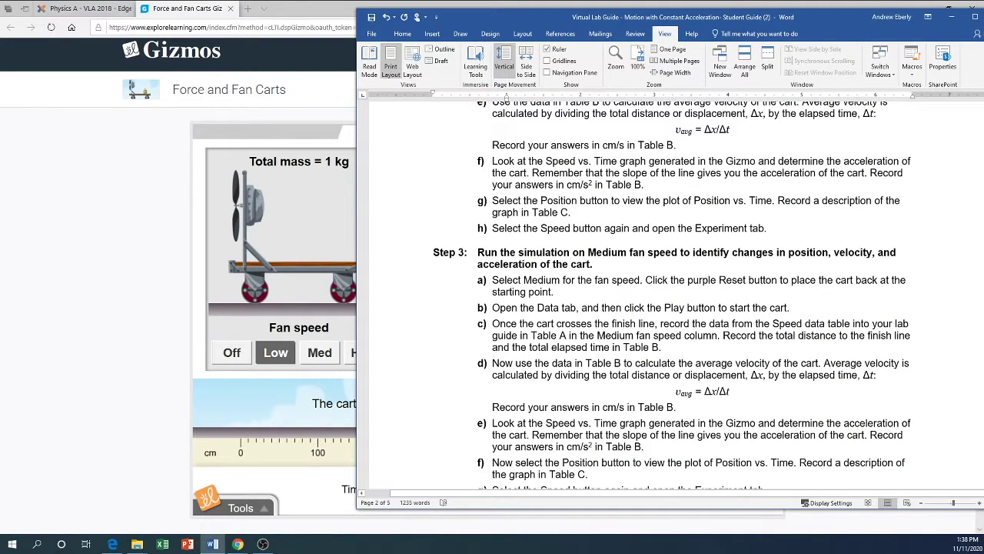
scroll(673, 294, down, 4)
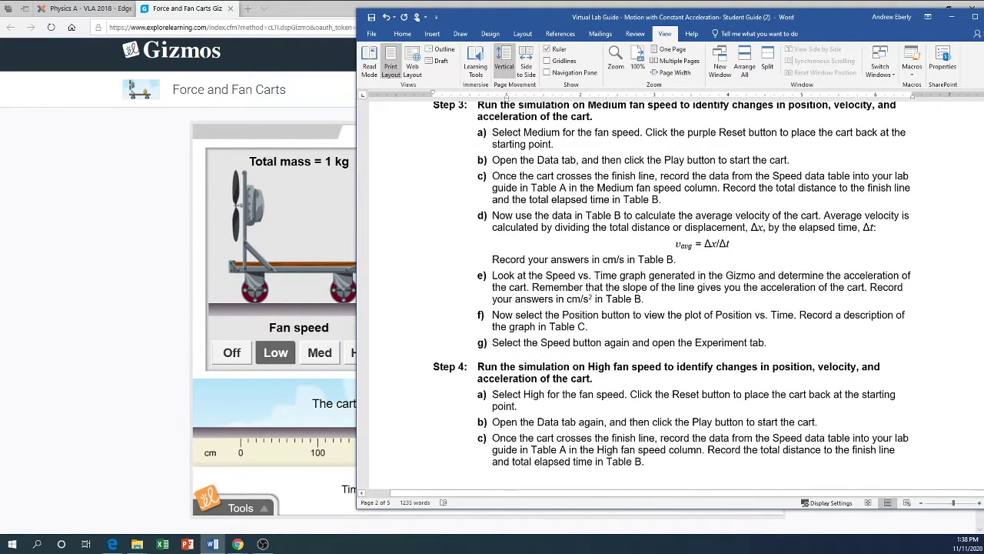
scroll(669, 293, up, 1)
click(316, 354)
click(212, 545)
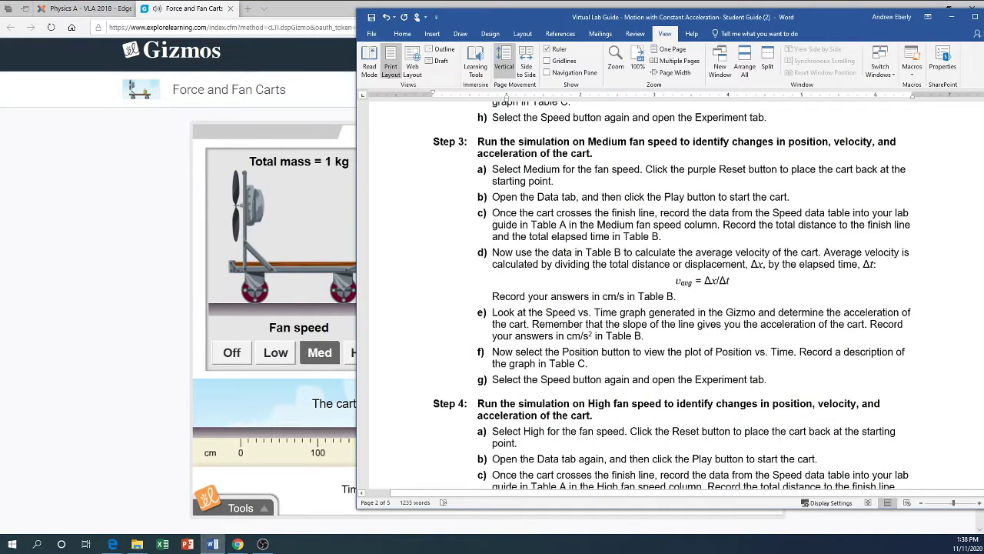
click(165, 337)
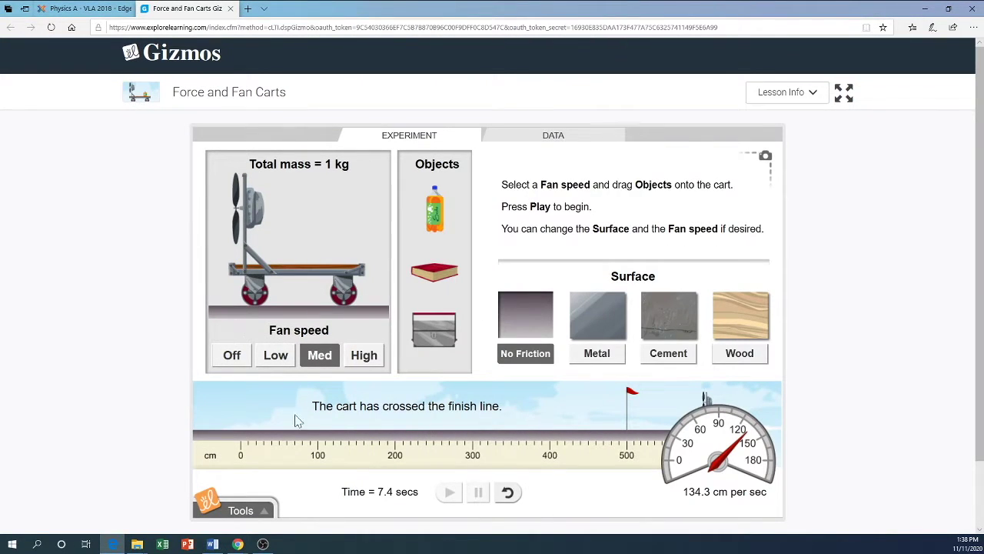
click(509, 497)
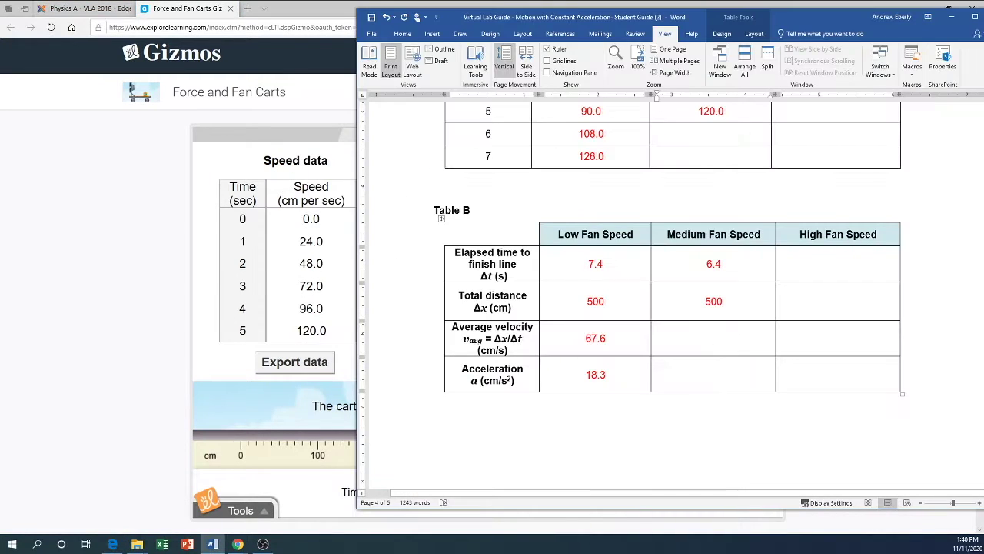
Step: Record 78.1 as Table B's medium average velocity and "The position vs time graph is curved again. It looks parabolic, but this time looks steeper." in Table C
text(78)
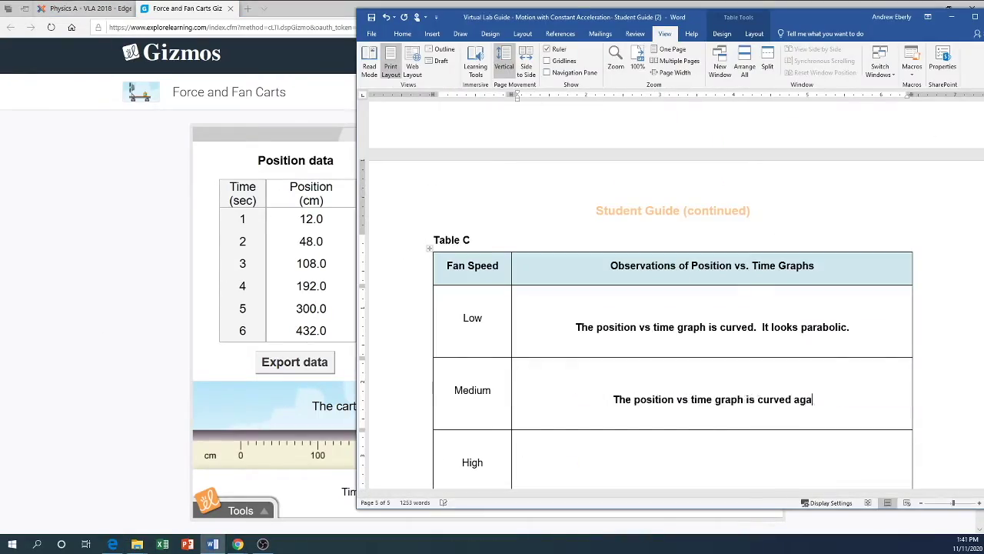
text(n. It looks parabolic, but this time looks at)
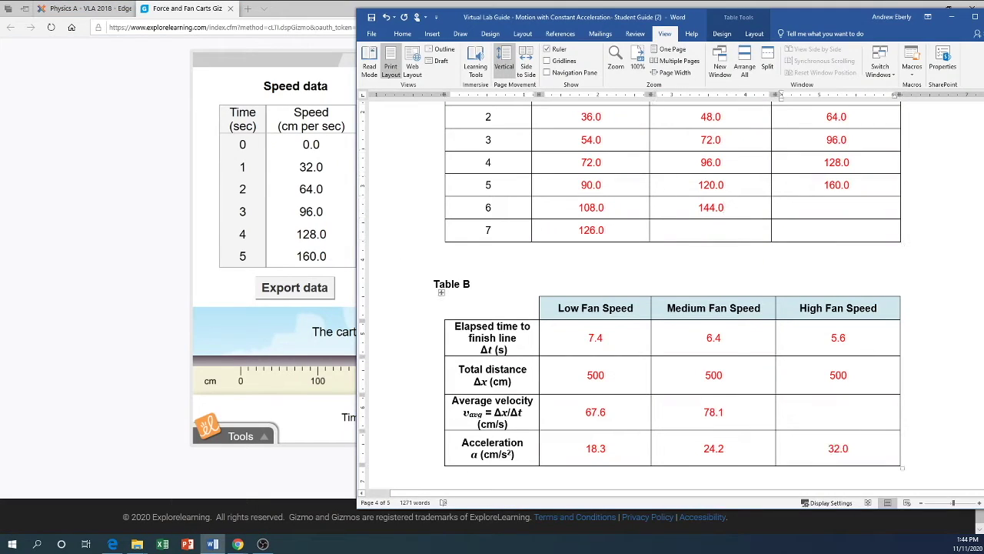
Step: Record the high fan speed average velocity in Table B as 89.3 cm/s
click(892, 409)
text(89.3)
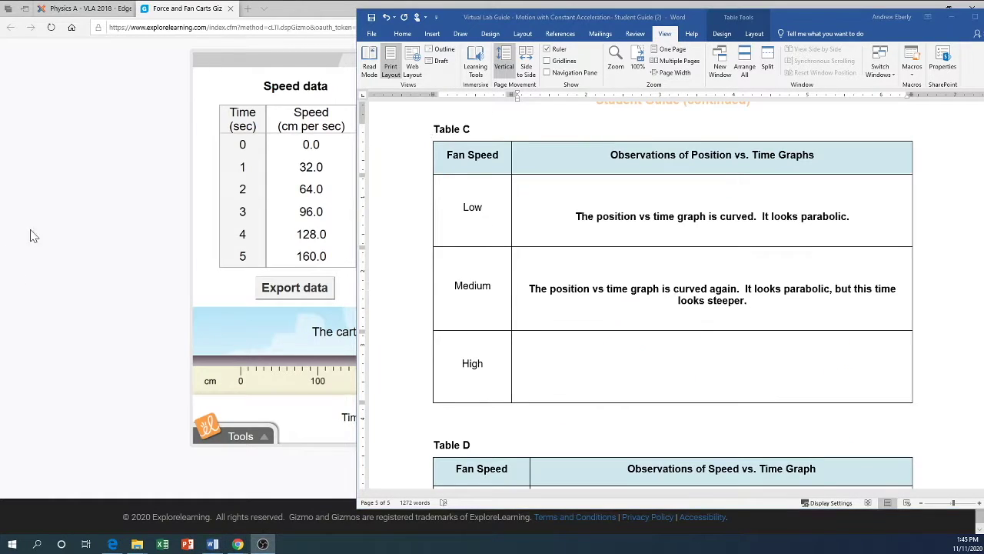
Step: Switch the browser simulation to the Position vs. Time graph for the high fan speed run and return to the student guide in Word
click(29, 236)
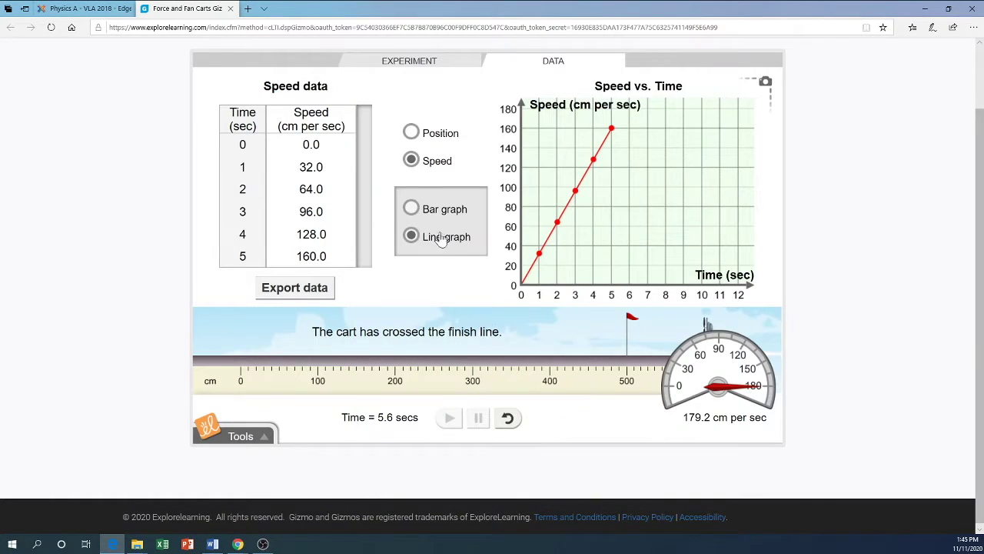
click(412, 134)
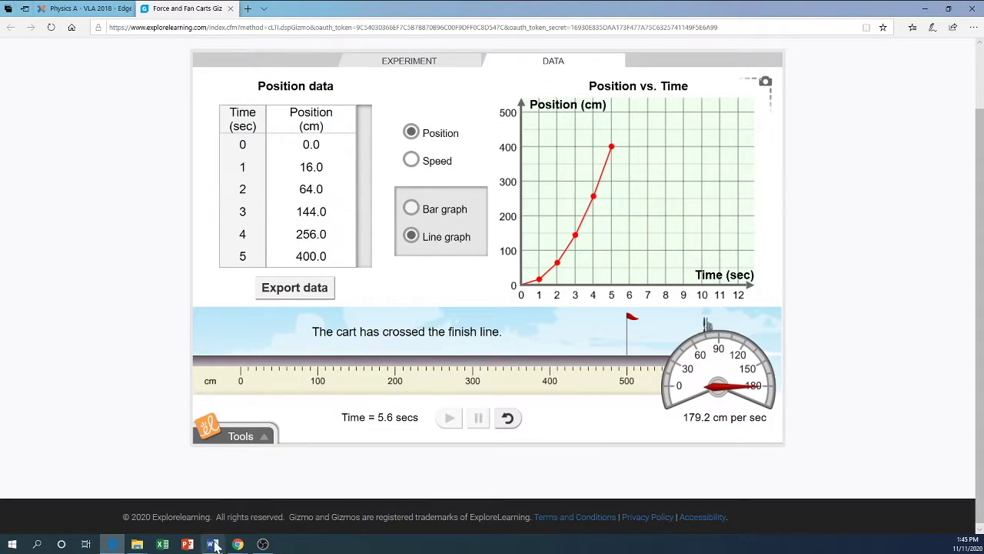
click(212, 543)
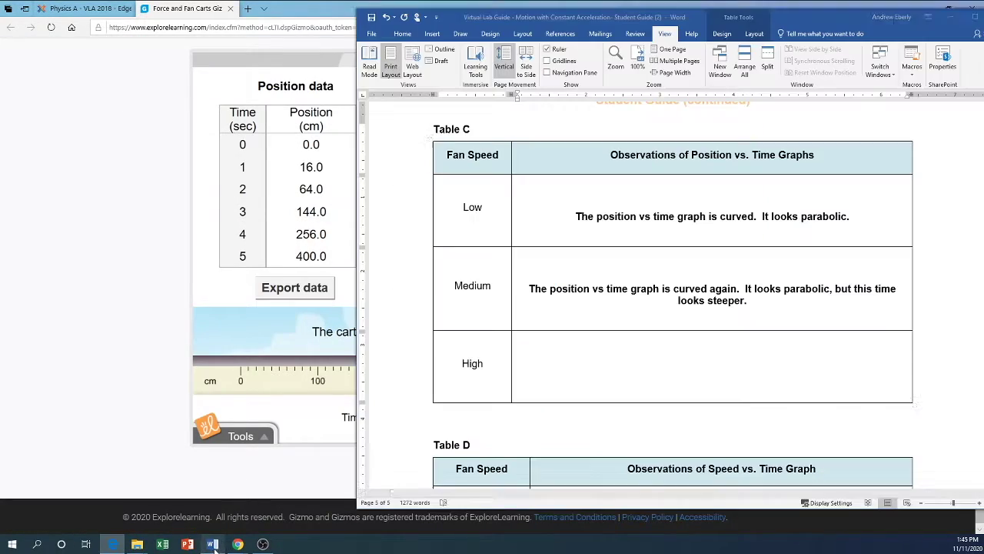
Step: Enter "The position vs time graph is curved again. It looks parabolic, but this time looks steeper yet." as Table C's High fan observation
text(The position v)
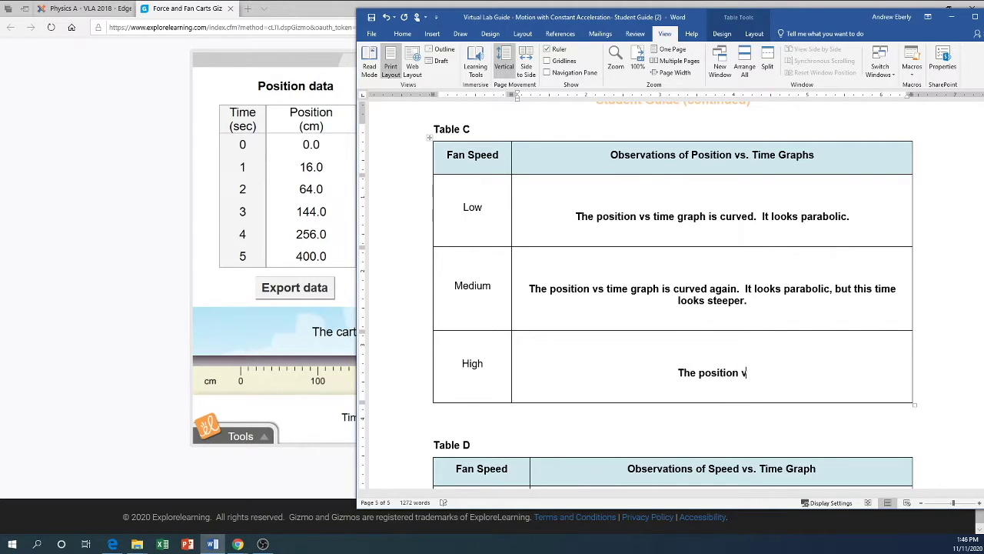
text(s time gar)
key(BackSpace)
key(BackSpace)
text(raph is )
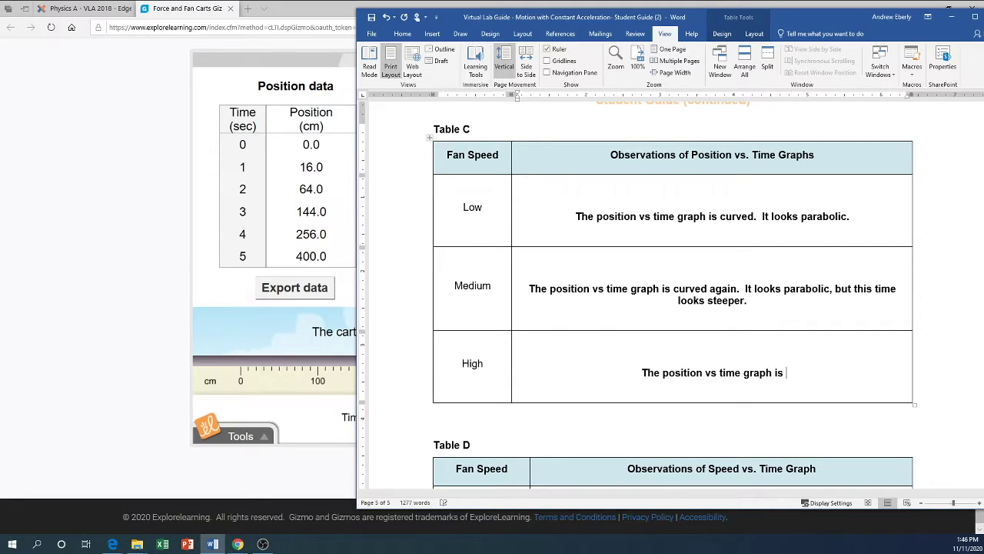
text(curved again)
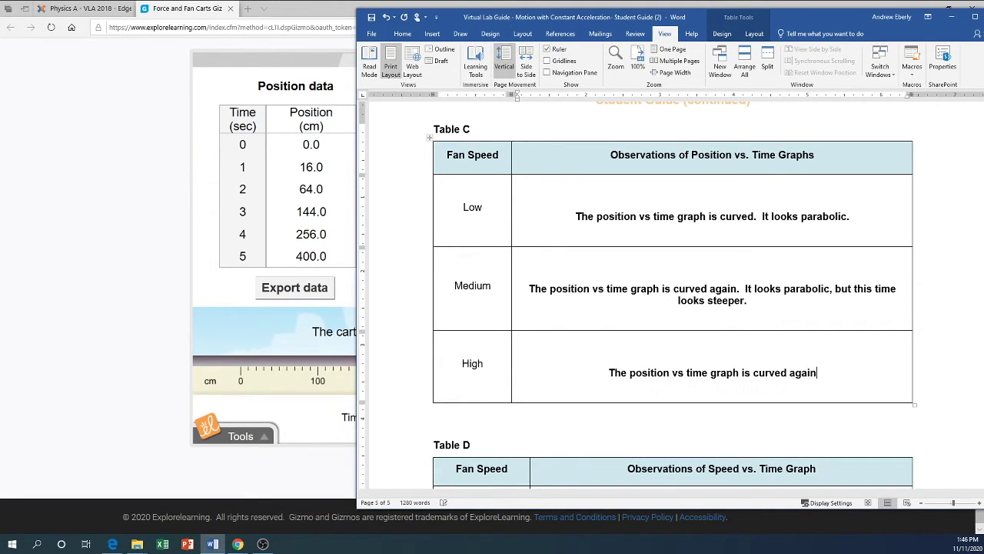
text(.  It looks a)
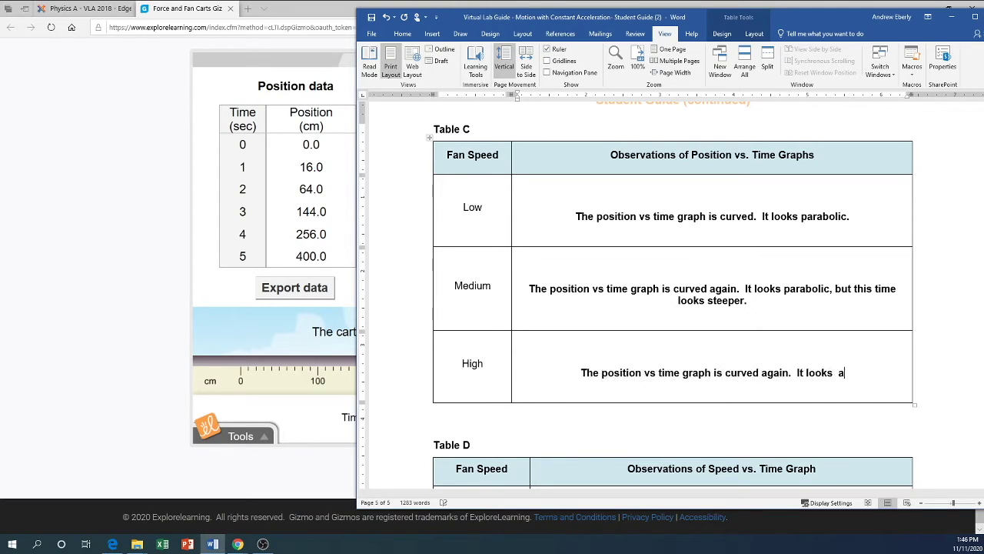
key(BackSpace)
text(par)
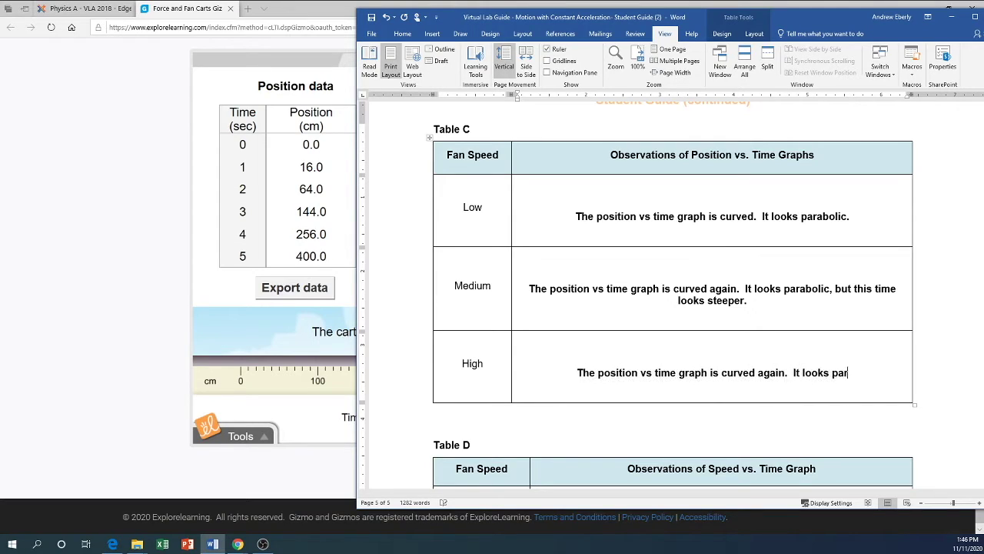
text(abolic, bu)
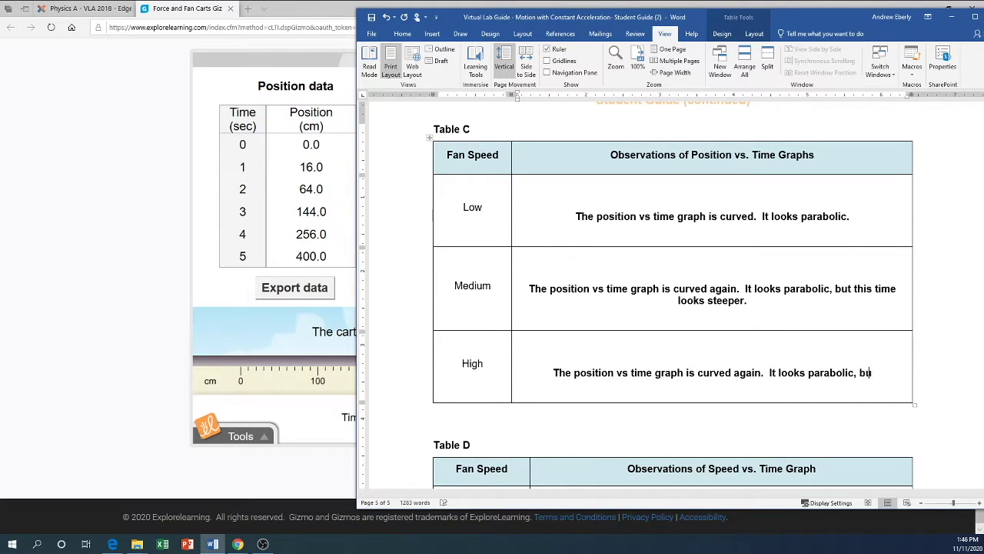
text(t this time looks steeper yet.)
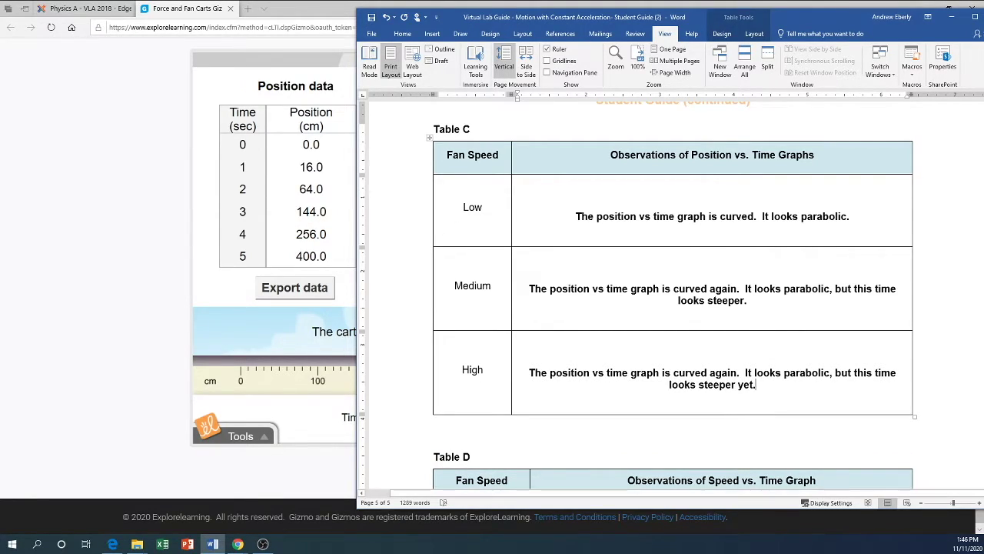
Step: Examine the empty Table D and review the guide's Step 5 instructions for running the simulation at a constant velocity
scroll(721, 355, down, 5)
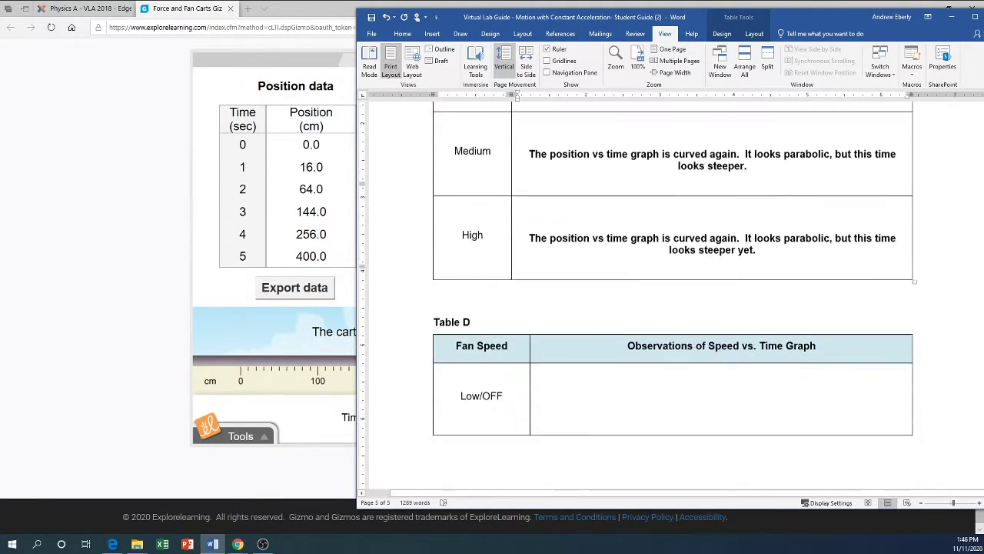
click(721, 355)
scroll(721, 355, up, 15)
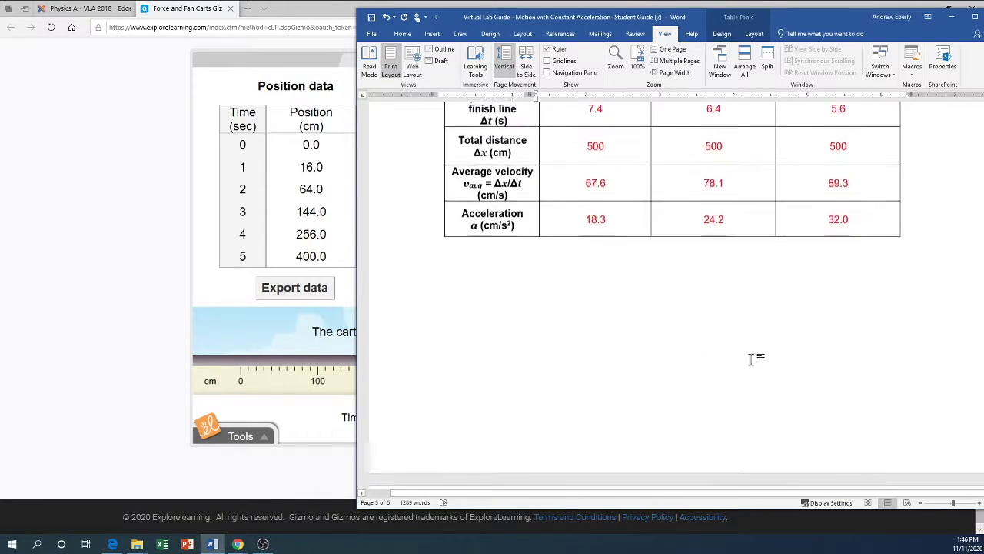
scroll(757, 374, up, 15)
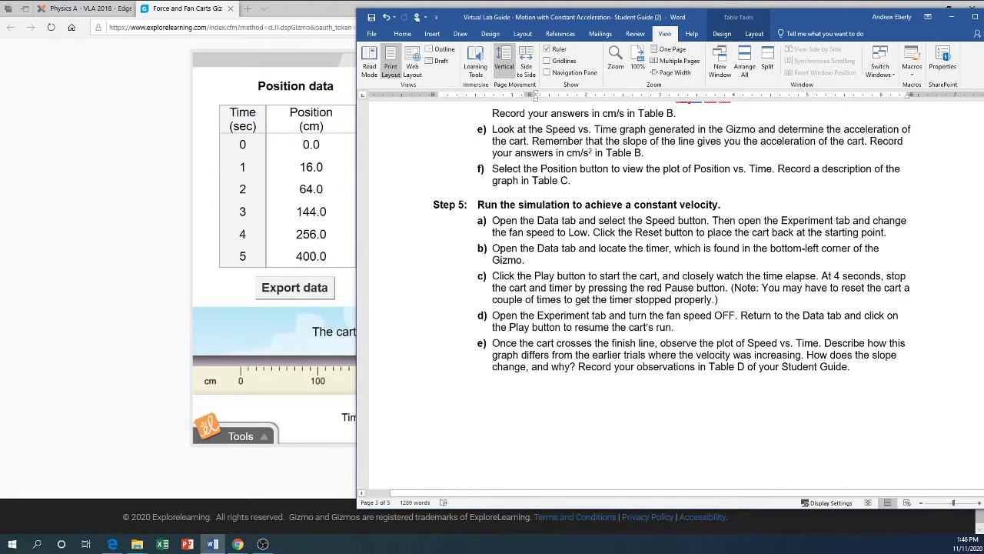
scroll(673, 254, up, 1)
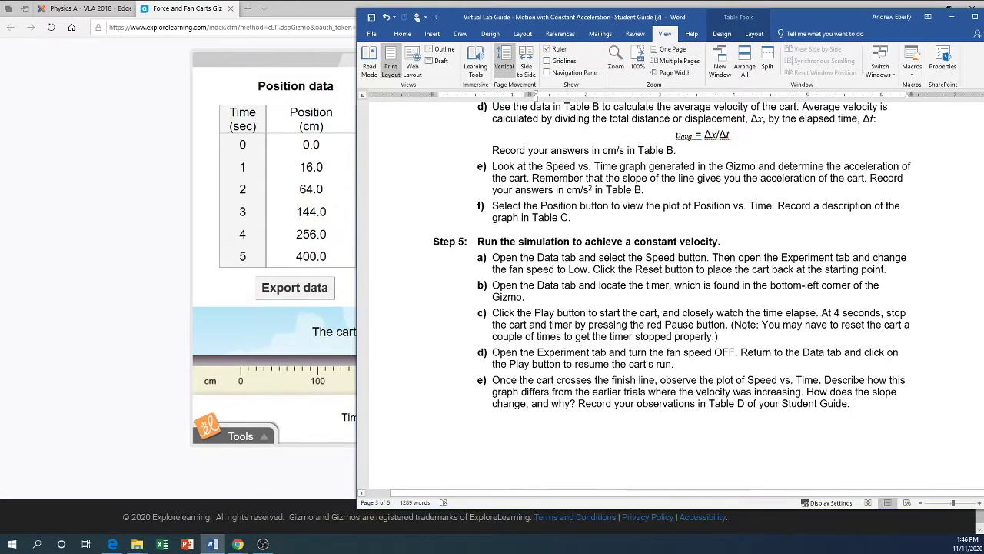
scroll(673, 254, up, 2)
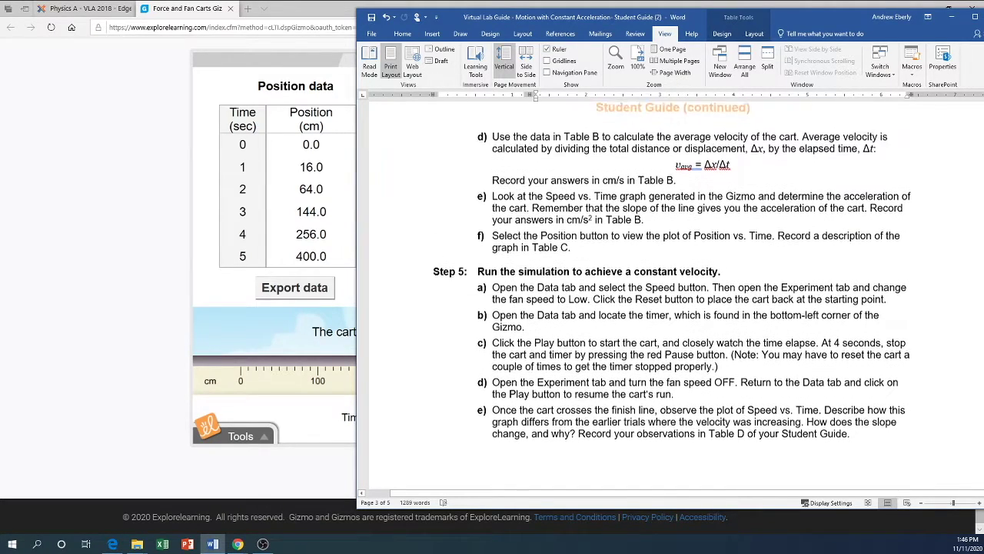
scroll(673, 254, down, 2)
scroll(673, 292, down, 1)
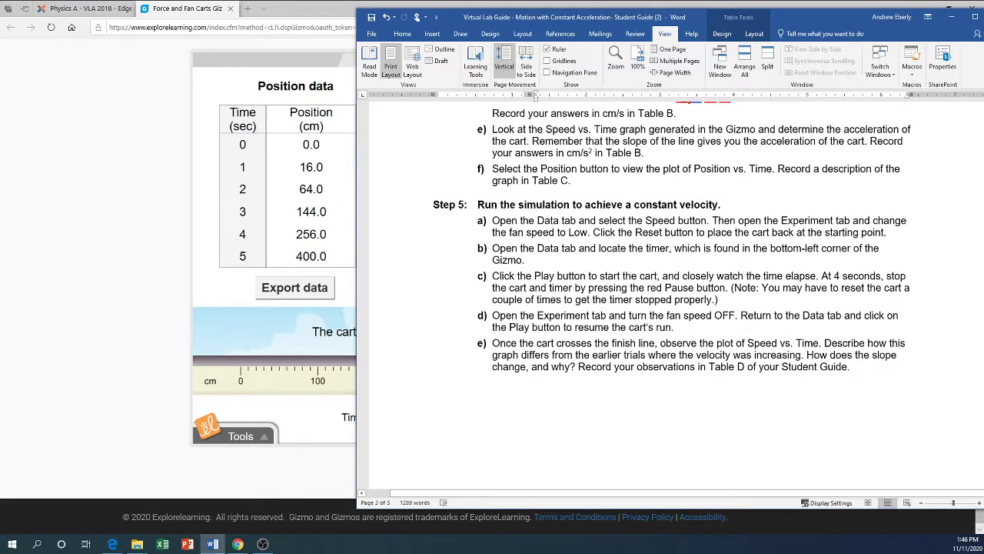
Step: Switch to the browser simulation, reset the cart, and run it at Low fan speed, pausing before the finish line
key(alt+Tab)
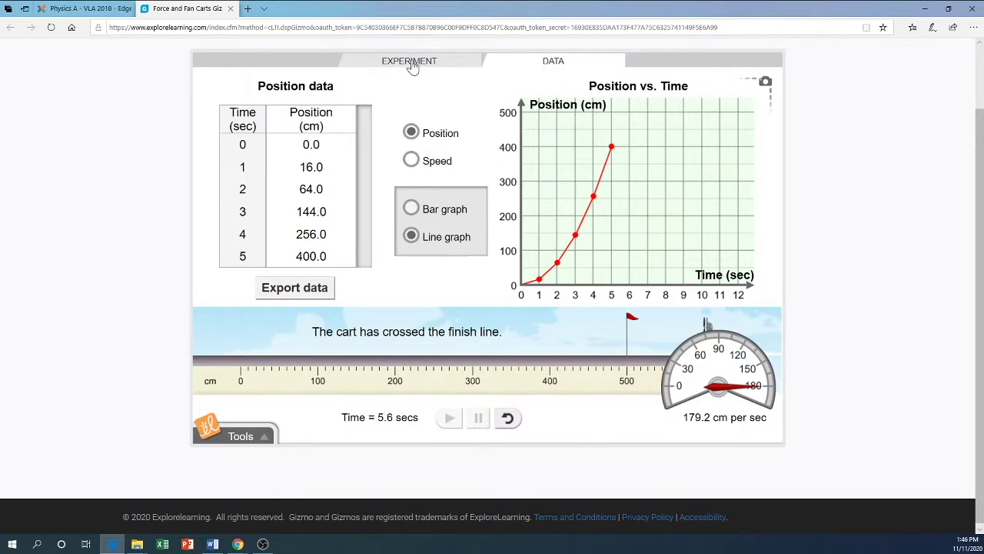
click(409, 63)
click(507, 418)
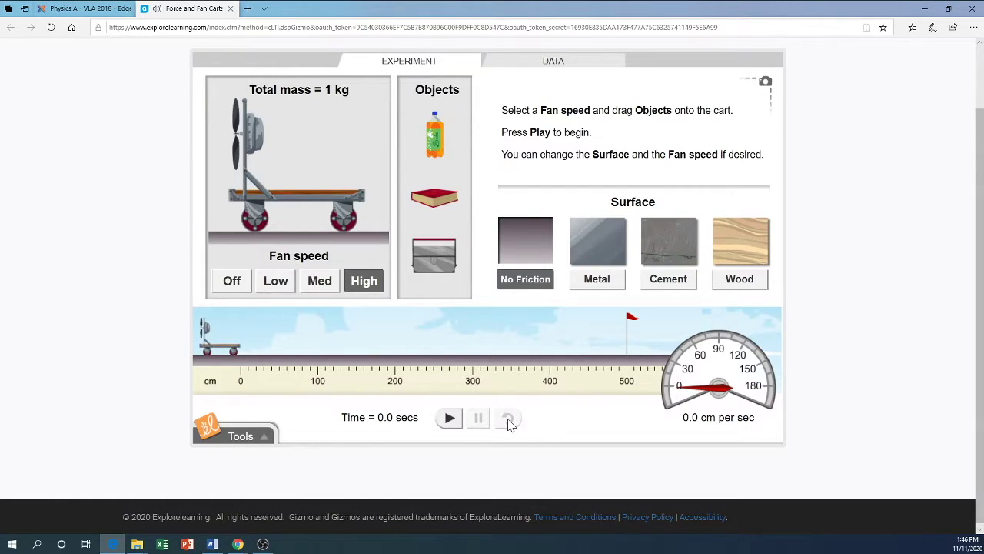
click(275, 281)
click(451, 419)
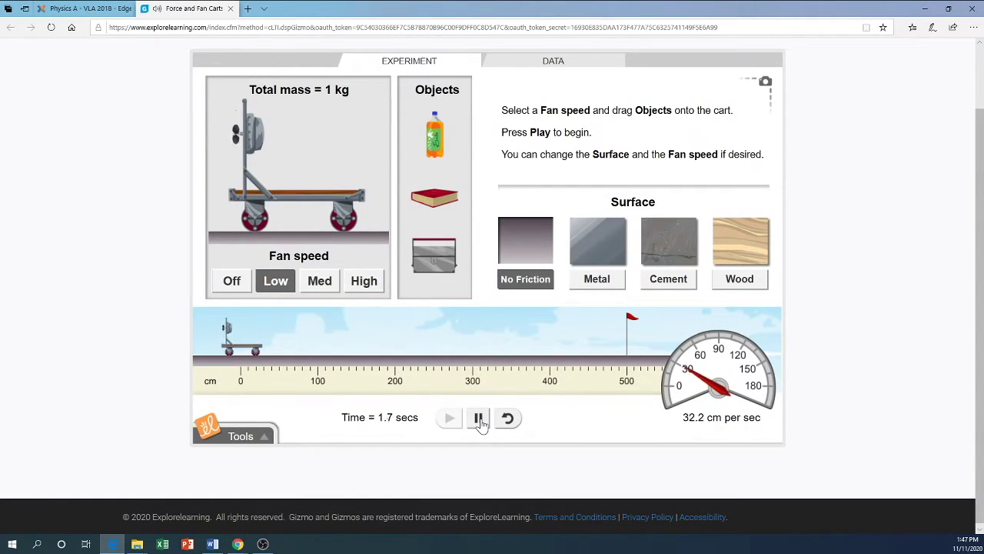
click(480, 423)
Step: Recheck the Step 5 timing instruction in Word, then reset and rerun the Low fan speed simulation, stopping the cart at 4.0 seconds
click(214, 543)
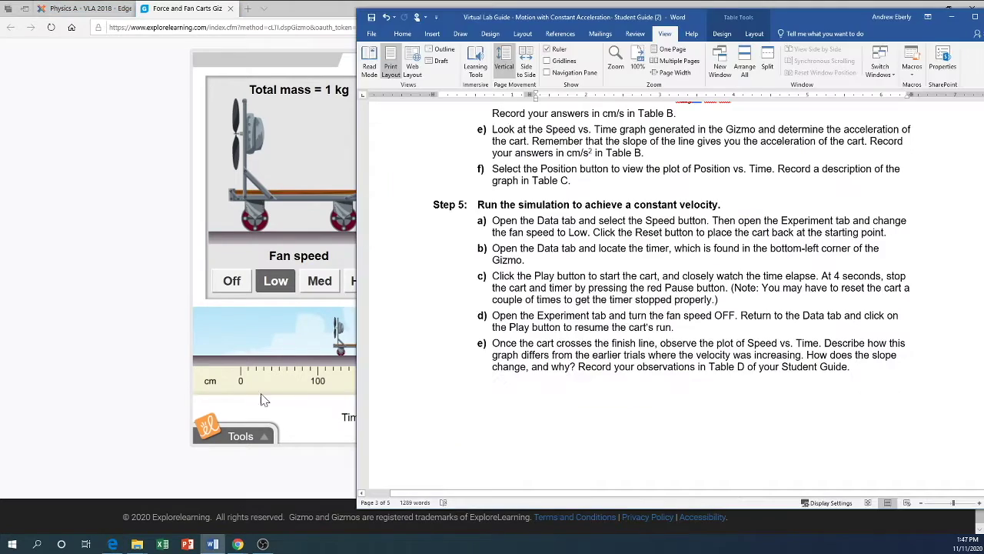
click(263, 400)
click(507, 418)
click(451, 419)
click(507, 417)
click(451, 419)
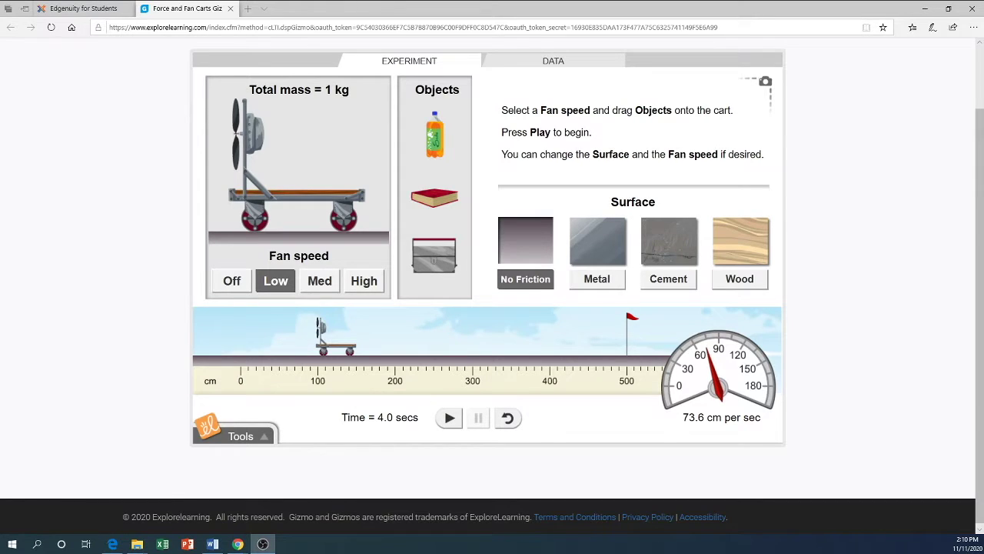
Step: Set the fan speed to Off and resume the cart's run from 4.0 seconds until it crosses the finish line
click(213, 544)
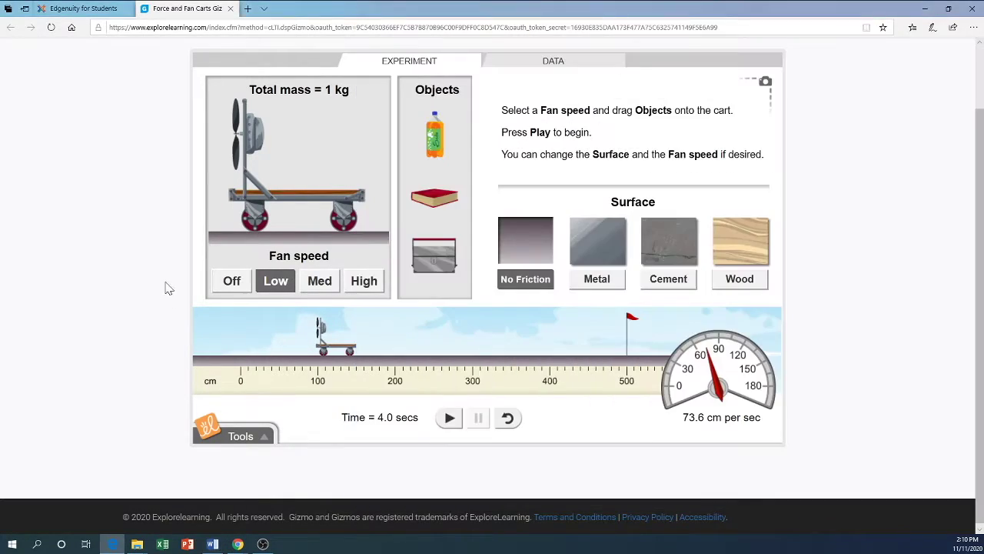
click(164, 285)
click(231, 280)
click(210, 544)
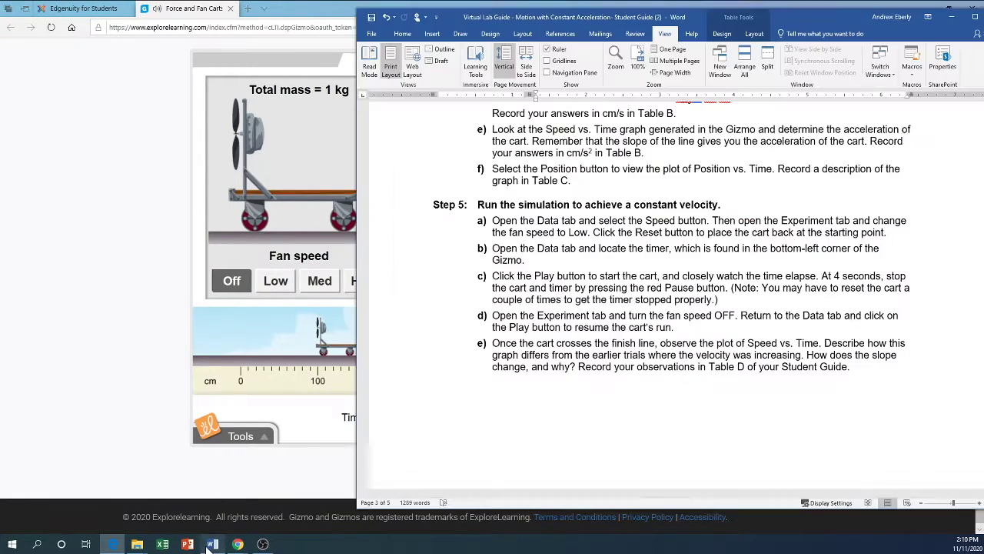
click(107, 325)
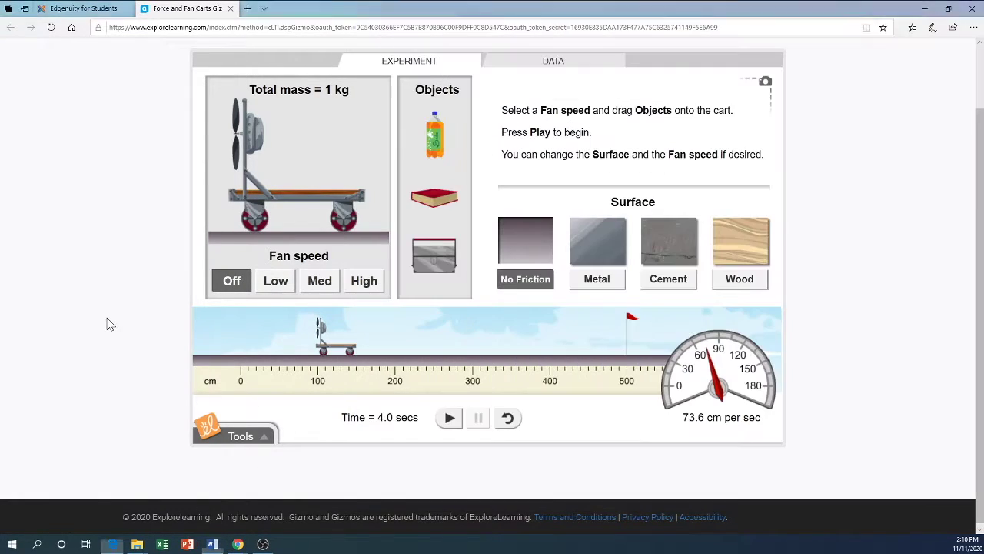
click(449, 418)
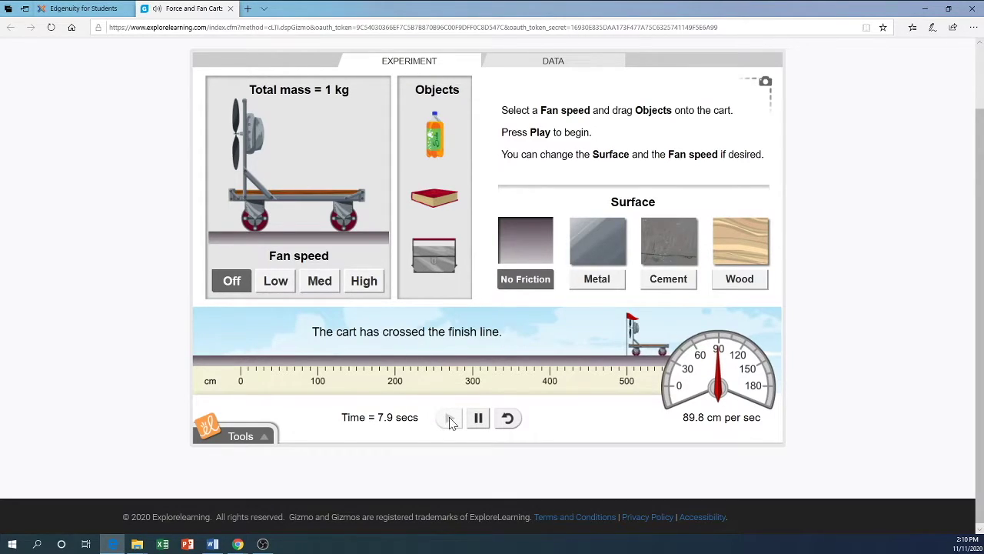
Step: Examine the run's Speed vs. Time graph against Step 5e's instructions and Table D in the Word student guide
click(535, 67)
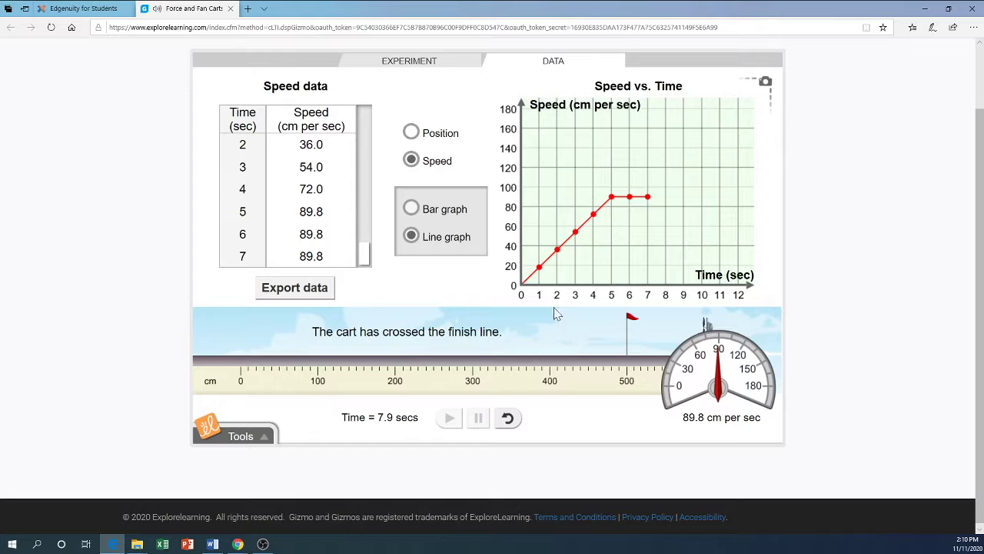
click(212, 543)
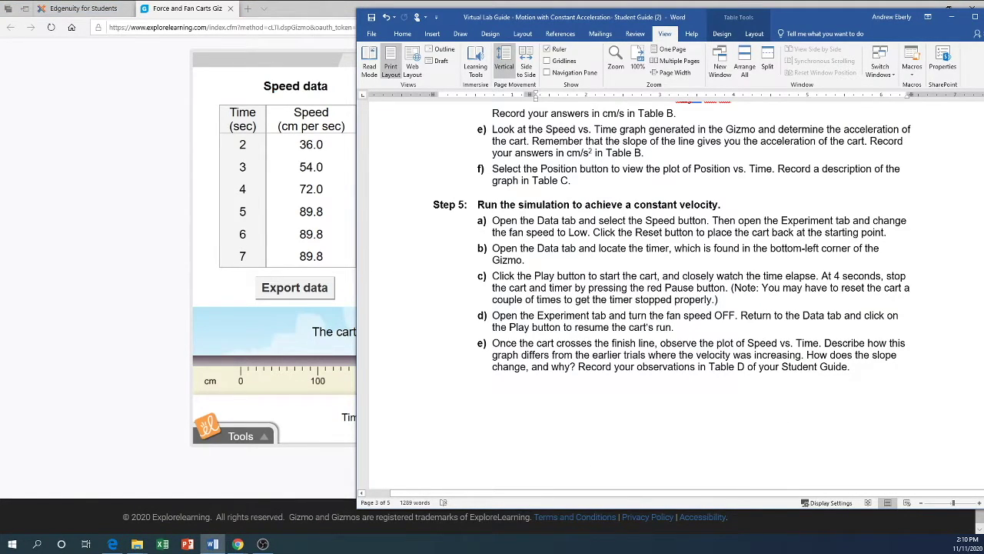
scroll(602, 247, down, 4)
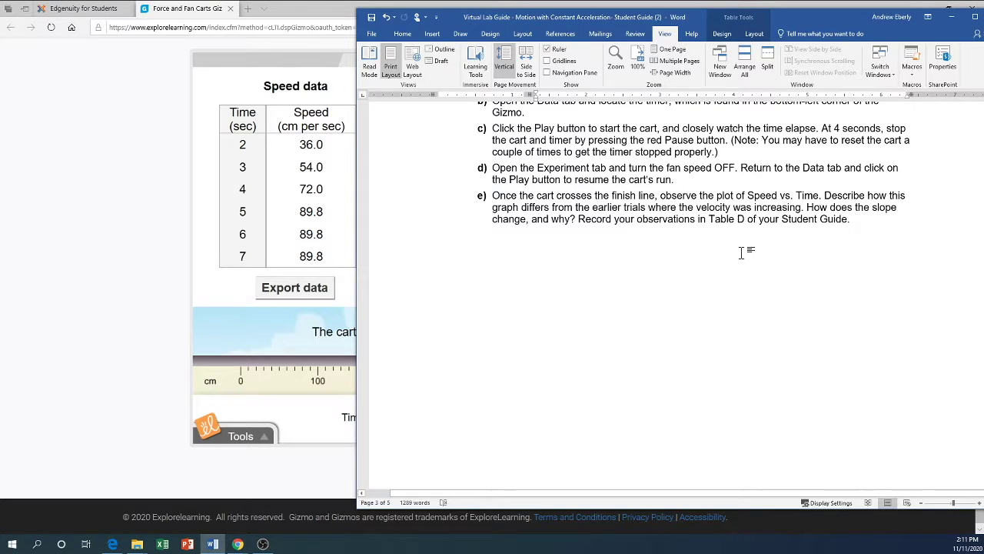
scroll(741, 254, down, 20)
scroll(673, 292, down, 6)
scroll(673, 292, up, 2)
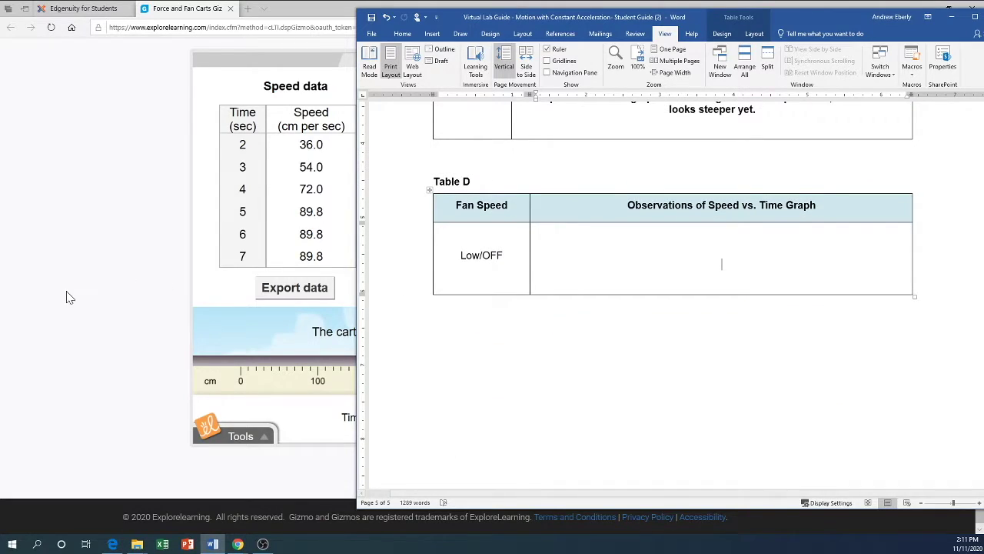
click(163, 307)
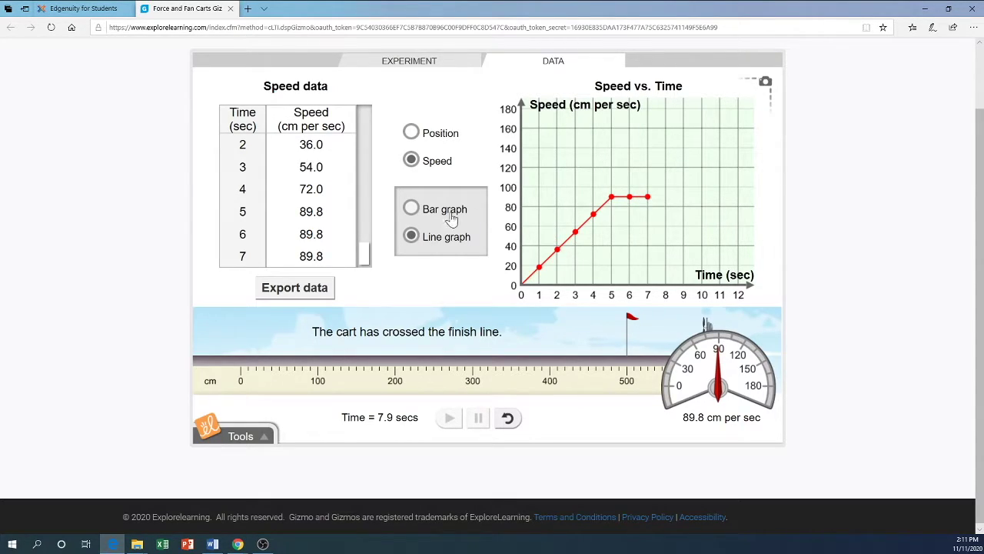
click(409, 139)
Step: Enter "The slope is positive and constant when the cart is accelerating on the velocity vs time graph." as Table D's Low/OFF observation in Word
click(212, 544)
scroll(673, 308, up, 2)
text(The slope)
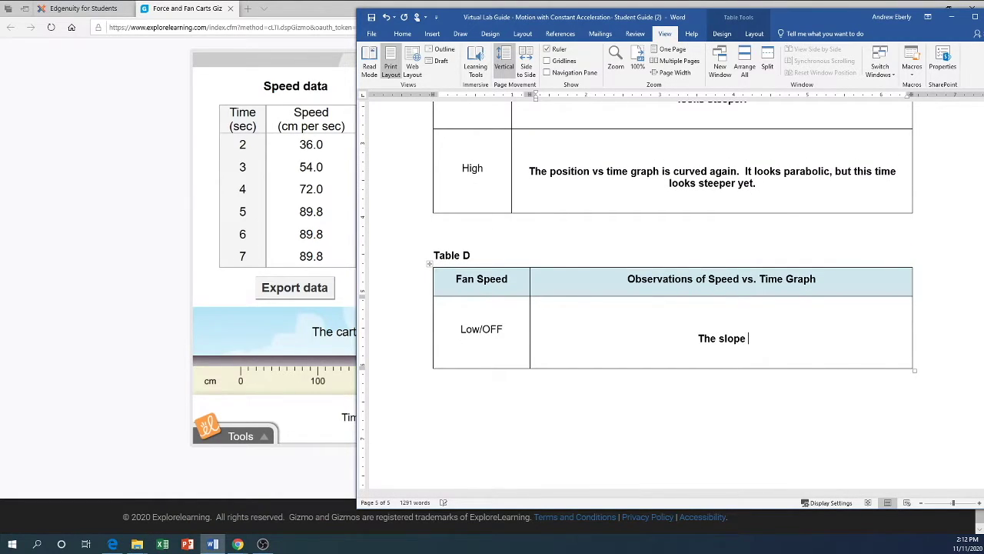
text( is positiv)
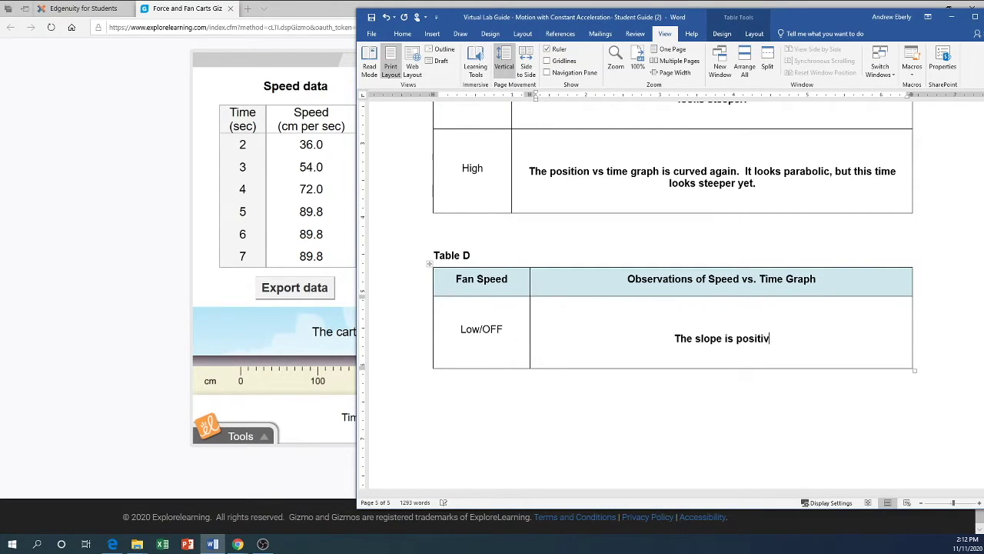
text(e and constant )
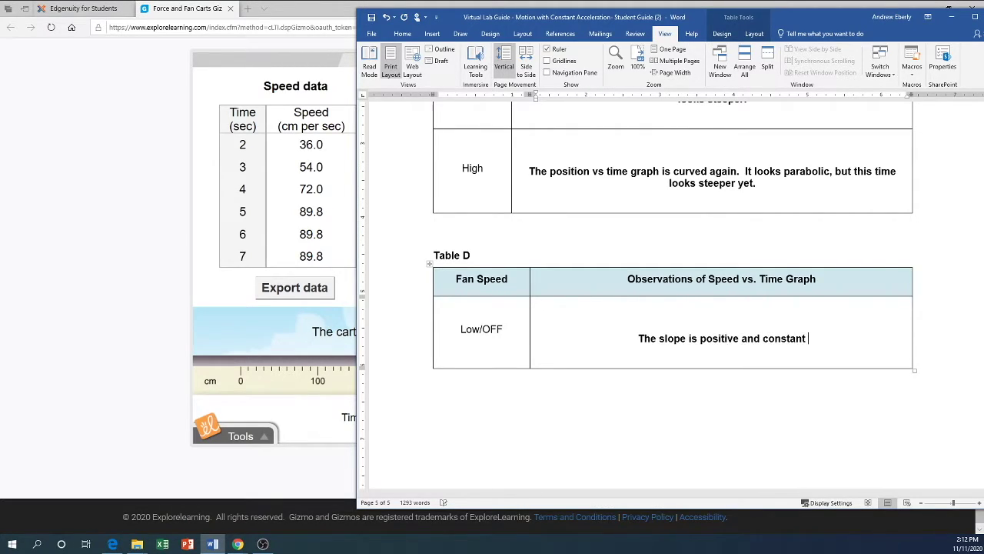
text(when the cart is )
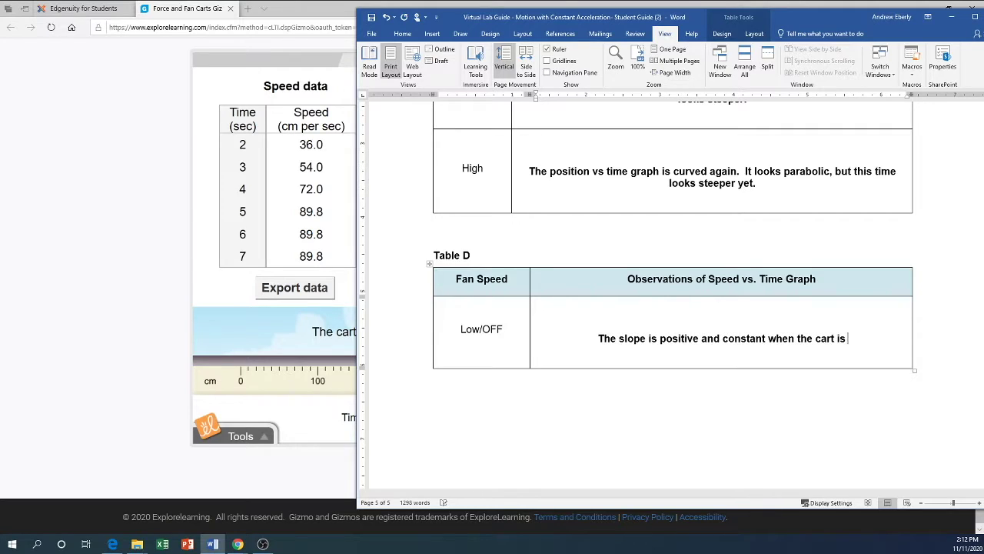
text(acceleartio)
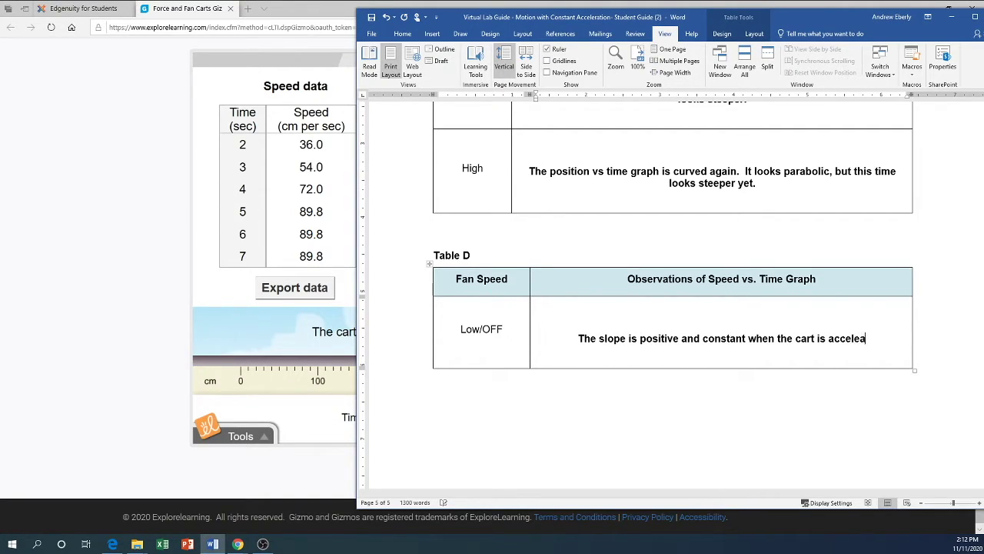
key(BackSpace)
key(BackSpace)
key(BackSpace)
key(BackSpace)
key(BackSpace)
text(rating on t)
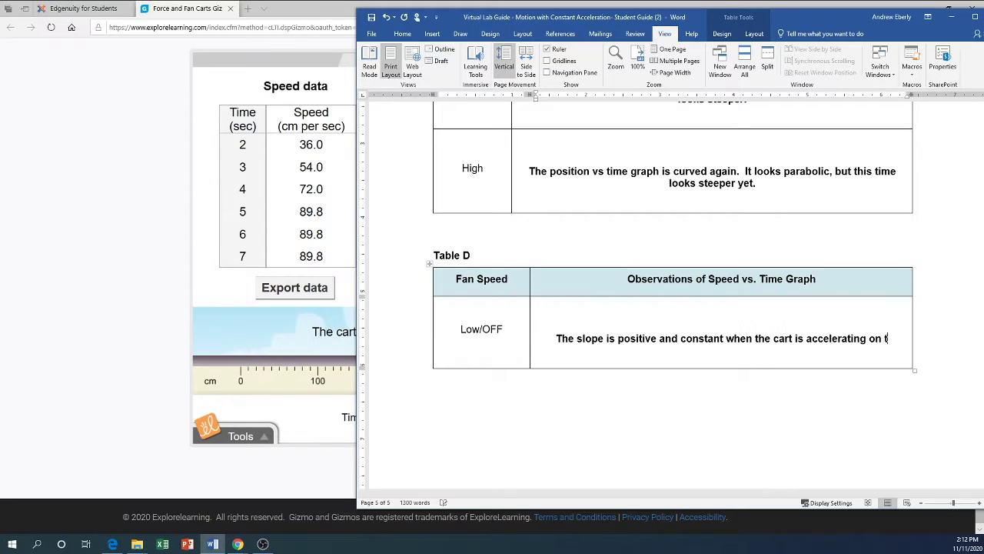
text(he vel)
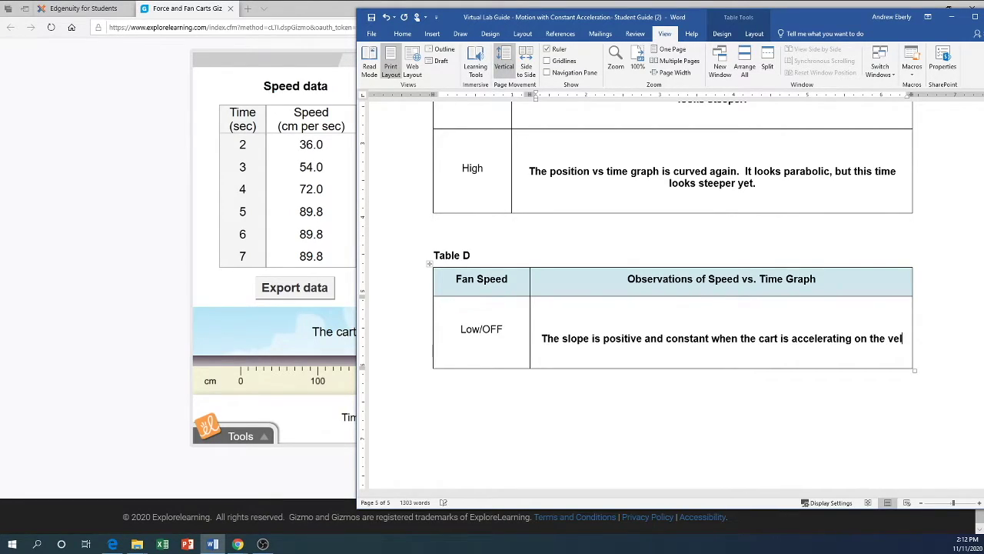
text(ocity)
key(BackSpace)
key(BackSpace)
key(BackSpace)
key(BackSpace)
key(BackSpace)
text(oci)
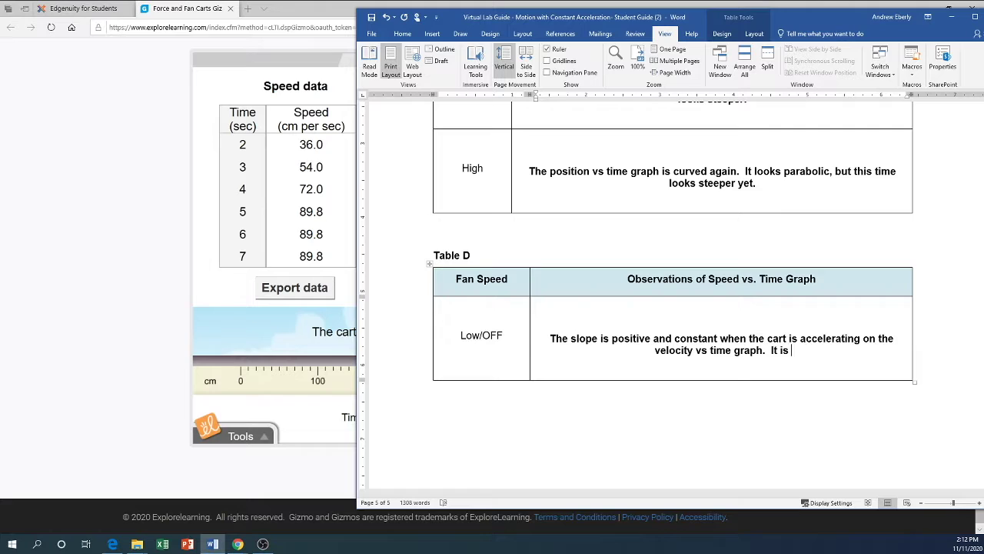
Step: Finish Table D's Low/OFF observation with a second sentence describing the slope at constant velocity
text(hori)
key(BackSpace)
text(stant velocity.)
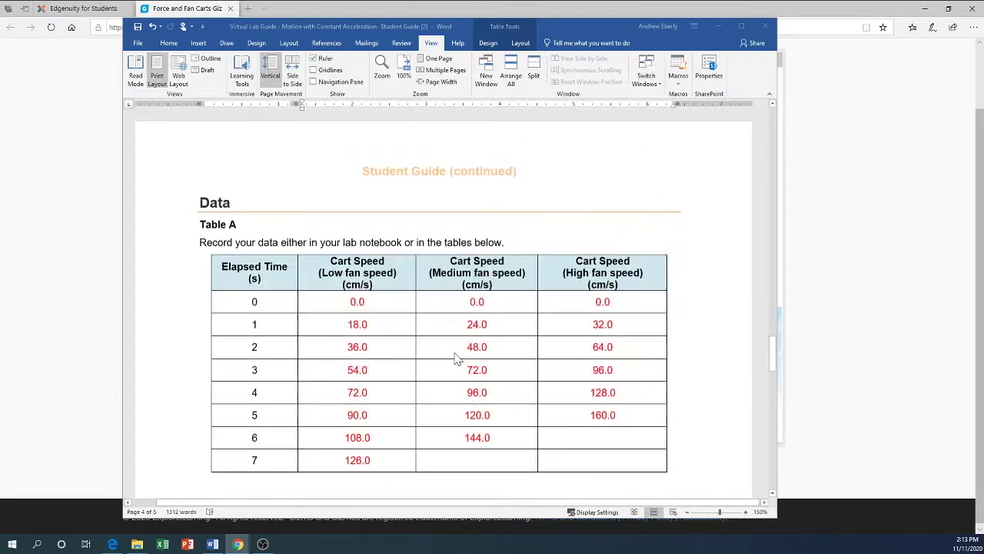
Step: Review the completed student guide, from the Pre-Lab Information and procedure steps through the filled data tables
scroll(458, 358, up, 20)
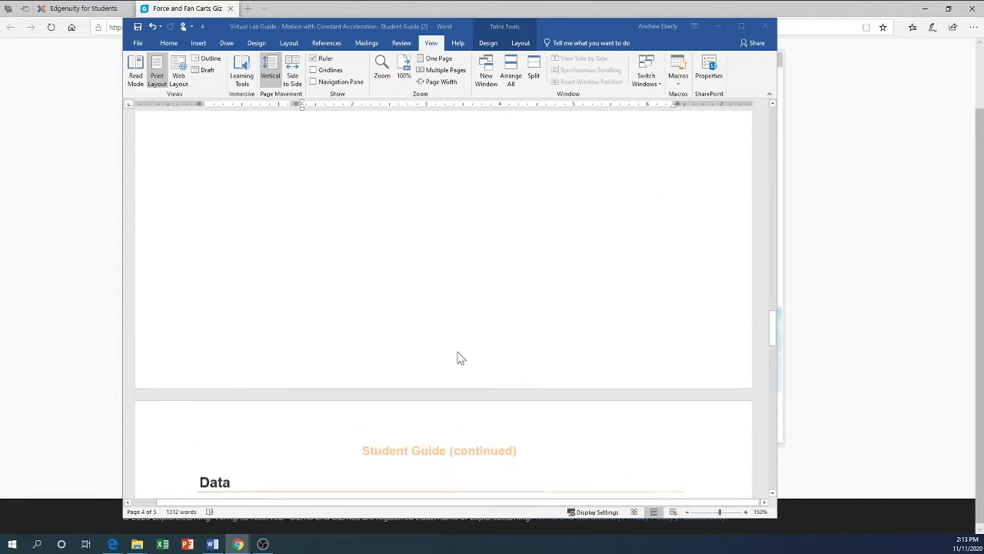
scroll(461, 362, up, 20)
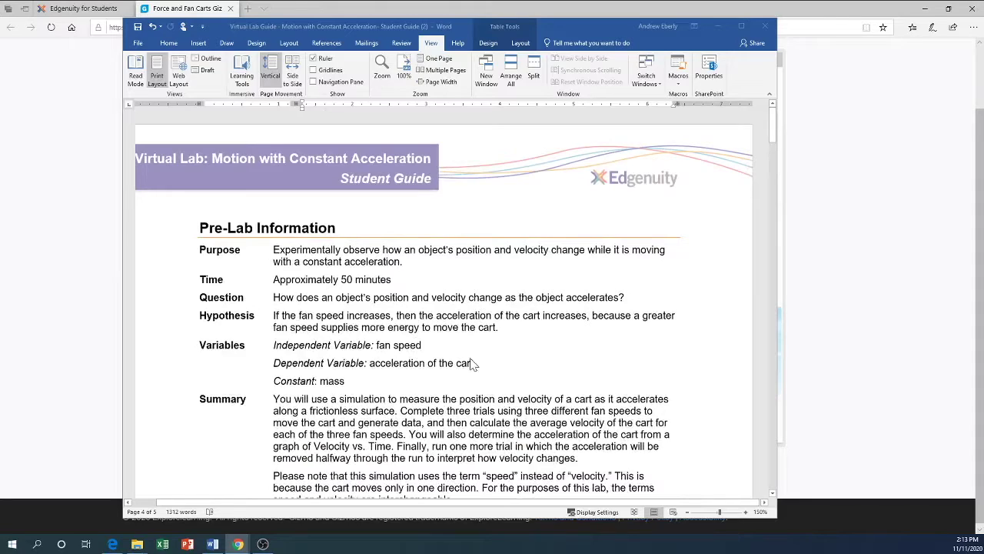
scroll(472, 364, down, 20)
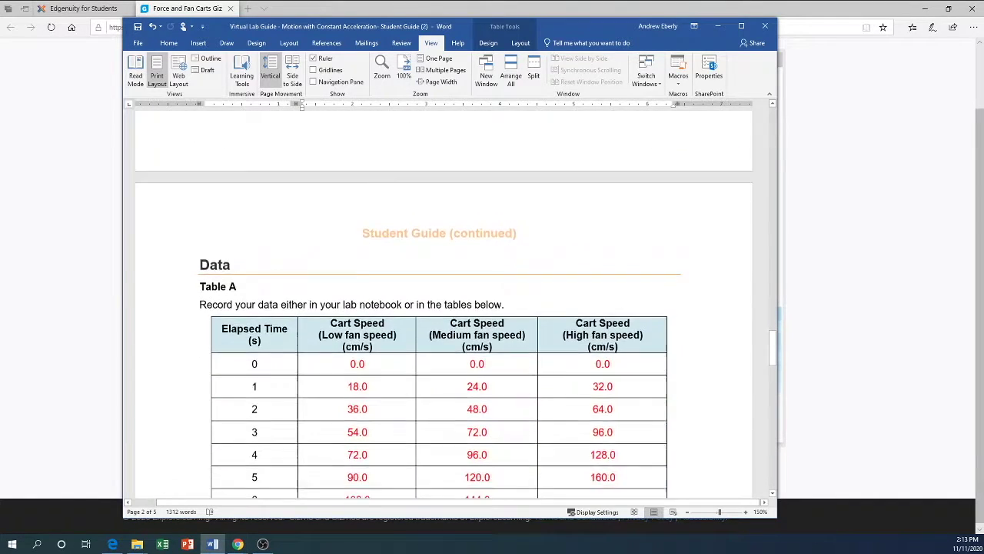
scroll(472, 365, down, 5)
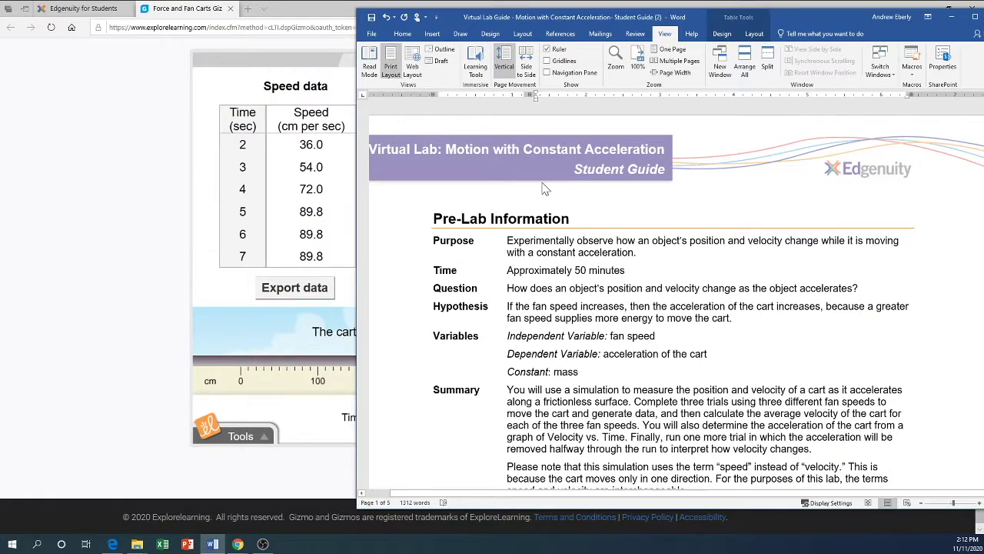
drag(457, 23, 221, 29)
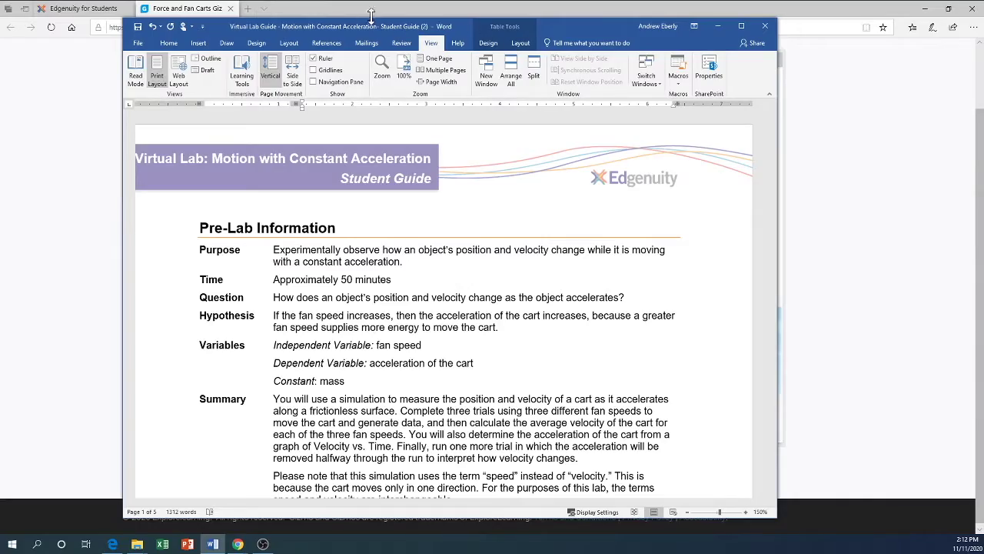
scroll(463, 229, down, 10)
scroll(463, 229, down, 20)
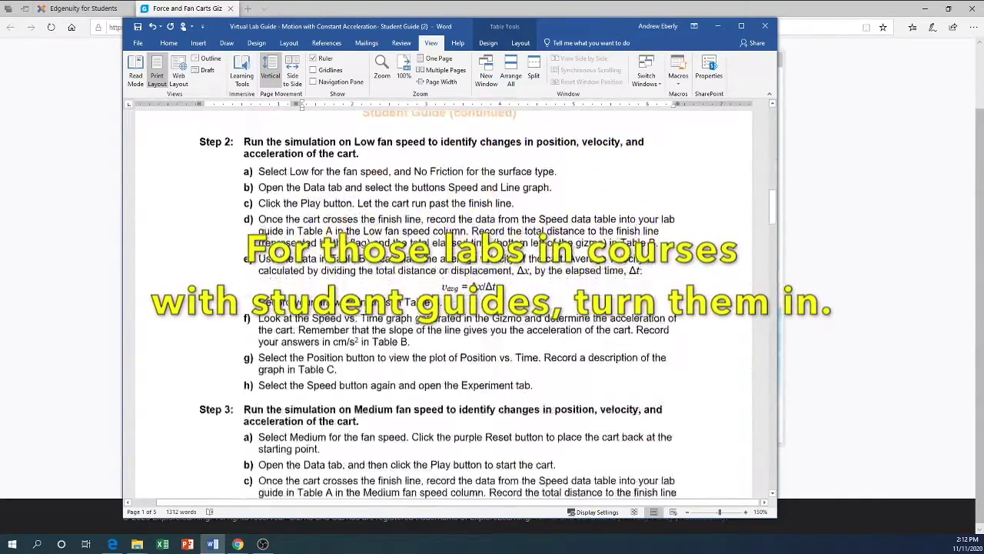
scroll(505, 250, down, 15)
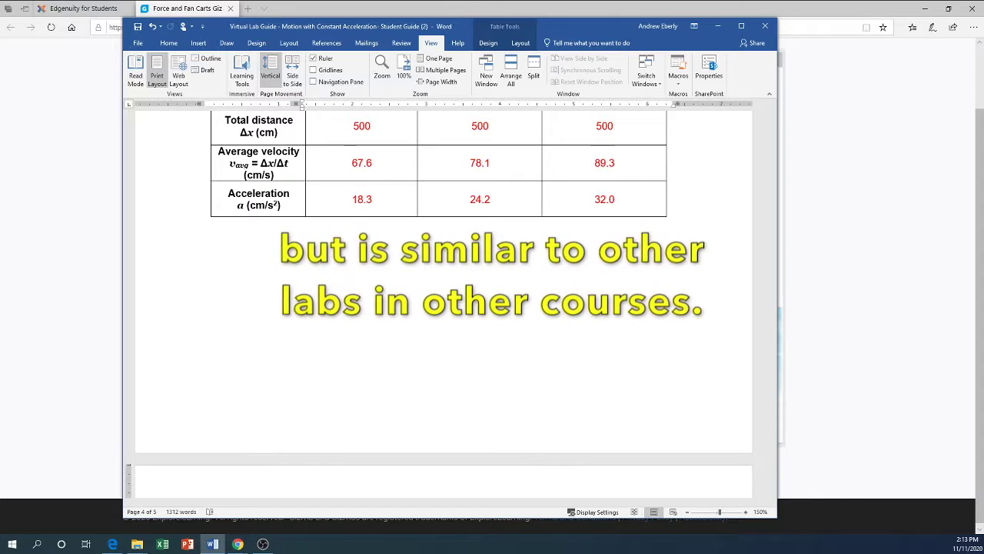
Step: Switch to the Google Classroom classwork page and expand the Motion with Constant Acceleration assignment under Physics A and B to read its submission instructions
drag(65, 14, 523, 0)
scroll(627, 253, up, 3)
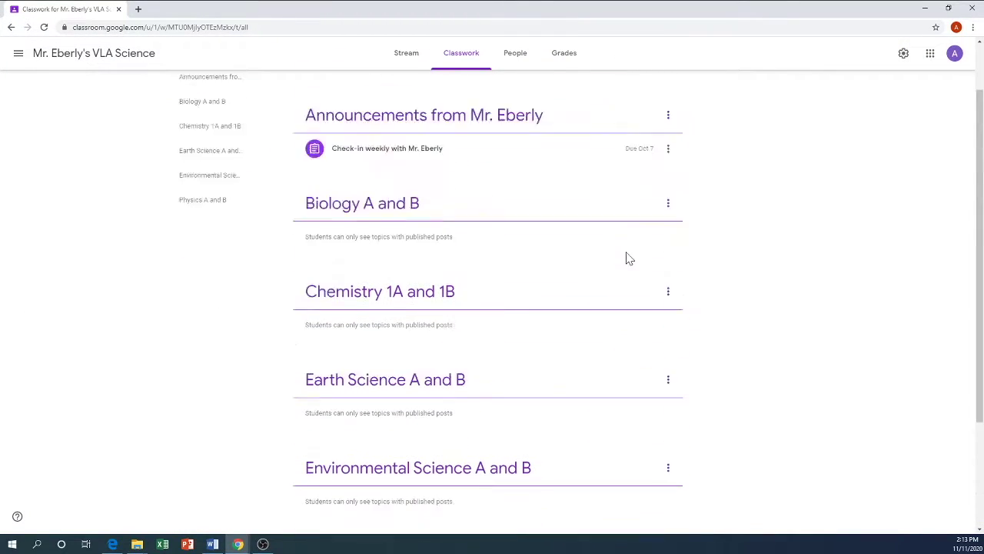
scroll(521, 189, up, 2)
scroll(631, 244, down, 6)
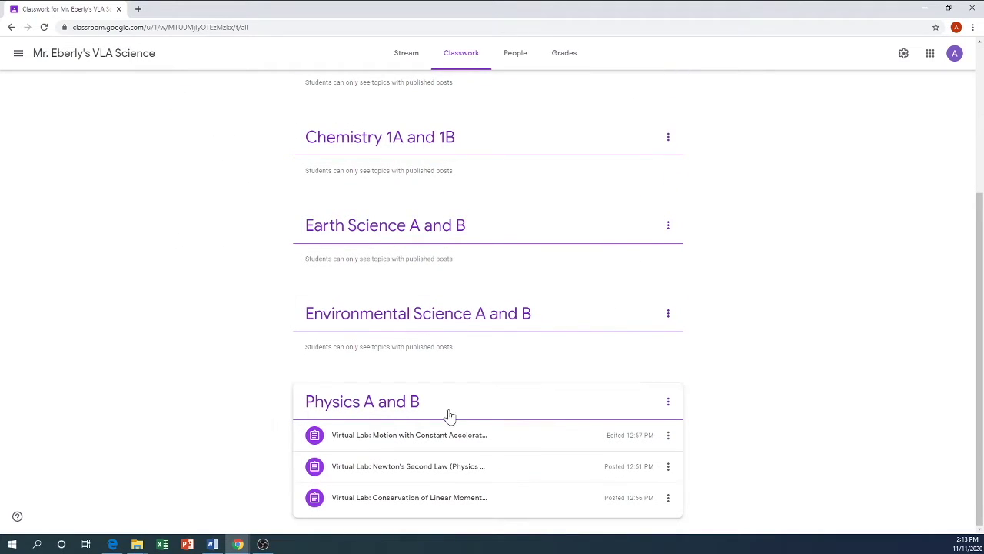
click(419, 442)
scroll(544, 439, down, 2)
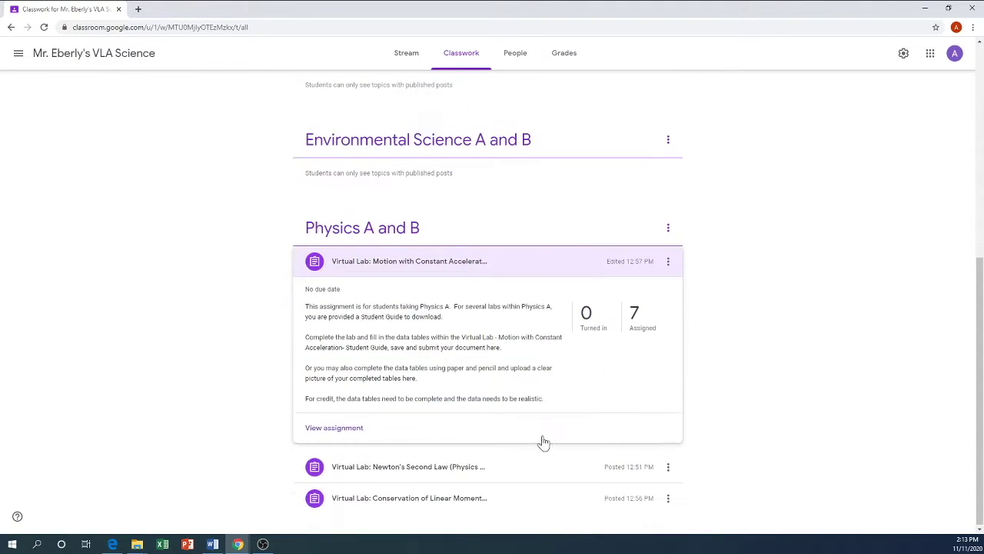